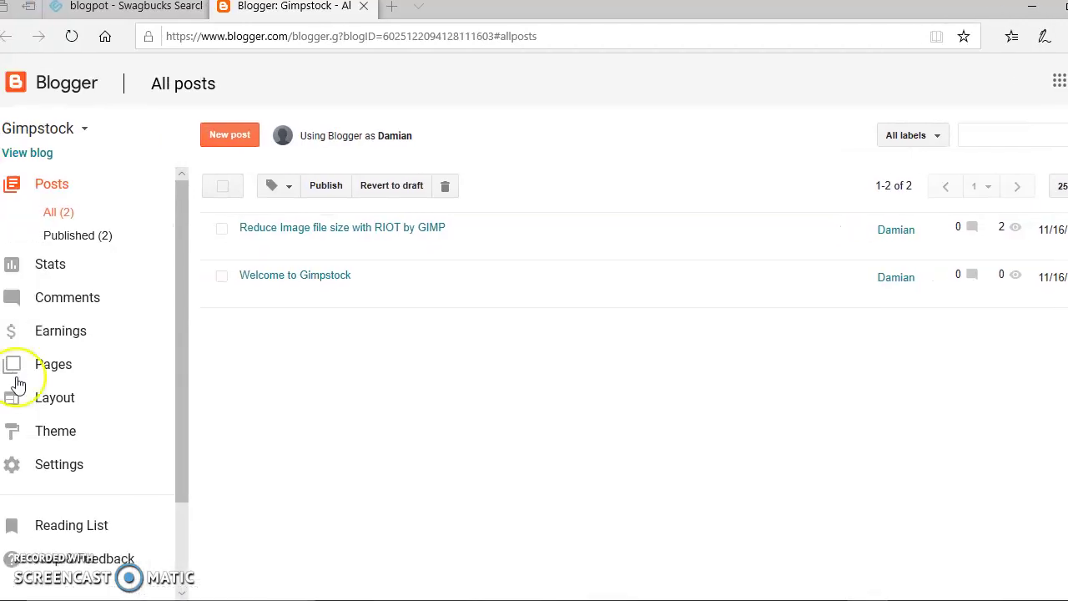
# - Open the live Gimpstock blog in a new tab
pyautogui.moveTo(655, 303)
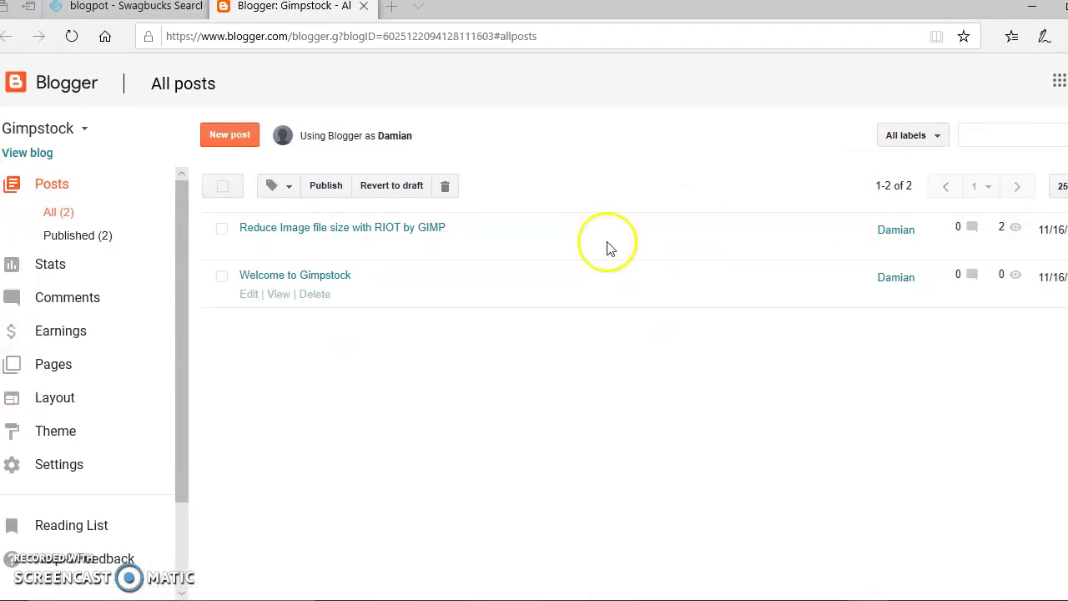
pyautogui.moveTo(649, 241)
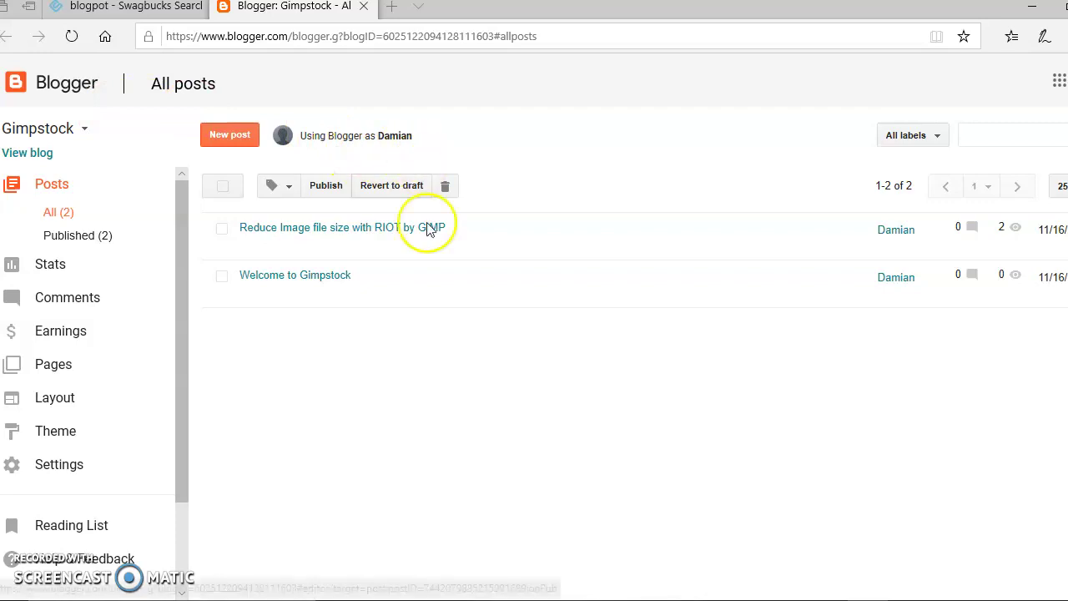
pyautogui.moveTo(315, 268)
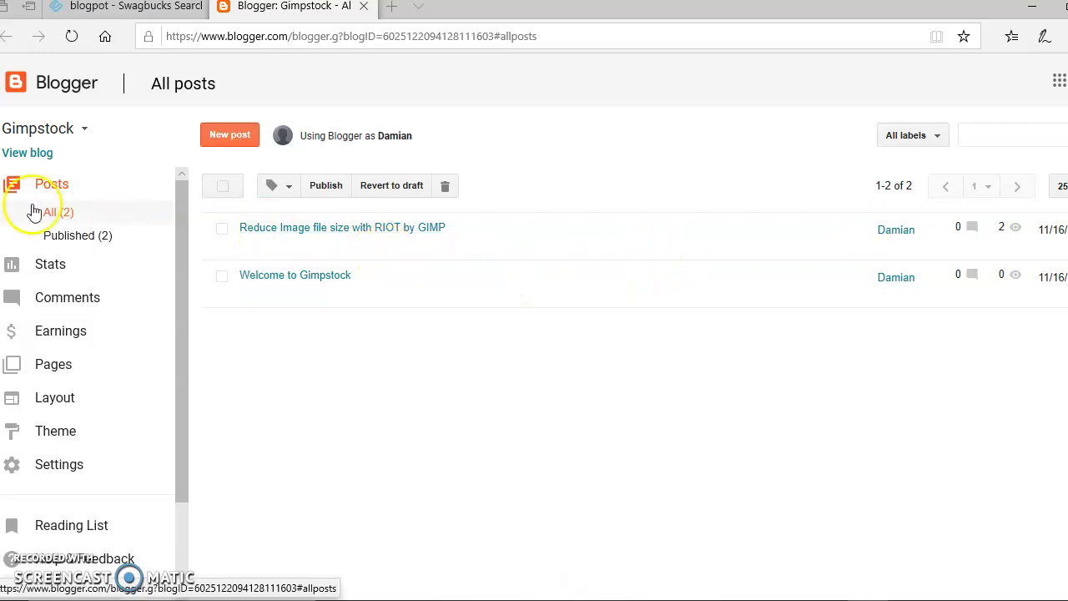
pyautogui.click(28, 153)
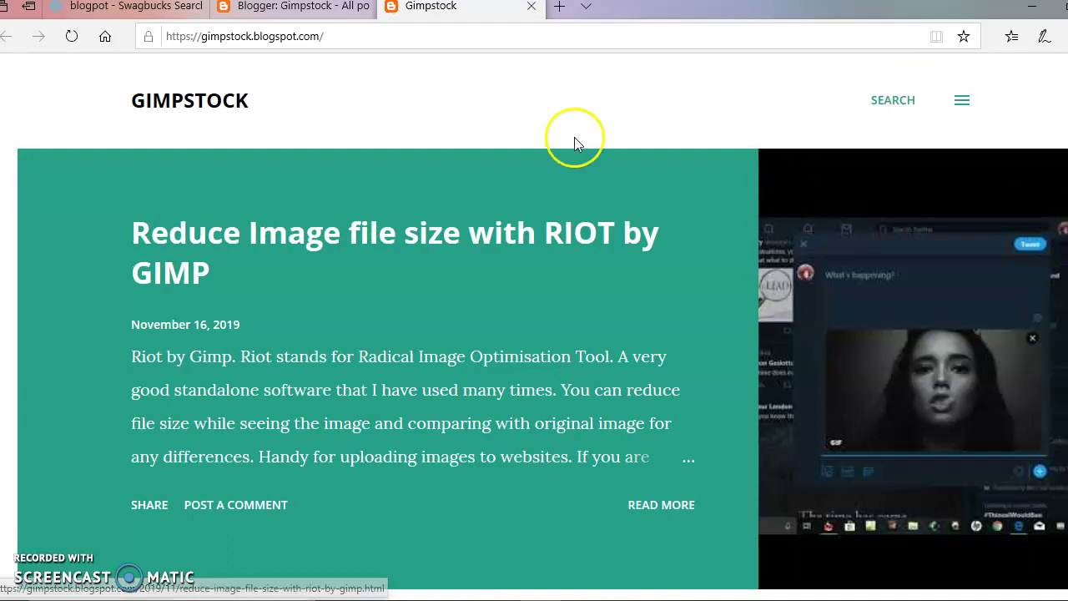
# - Reveal the blog's side panel to confirm the adnow ads appear, then close it
pyautogui.click(963, 112)
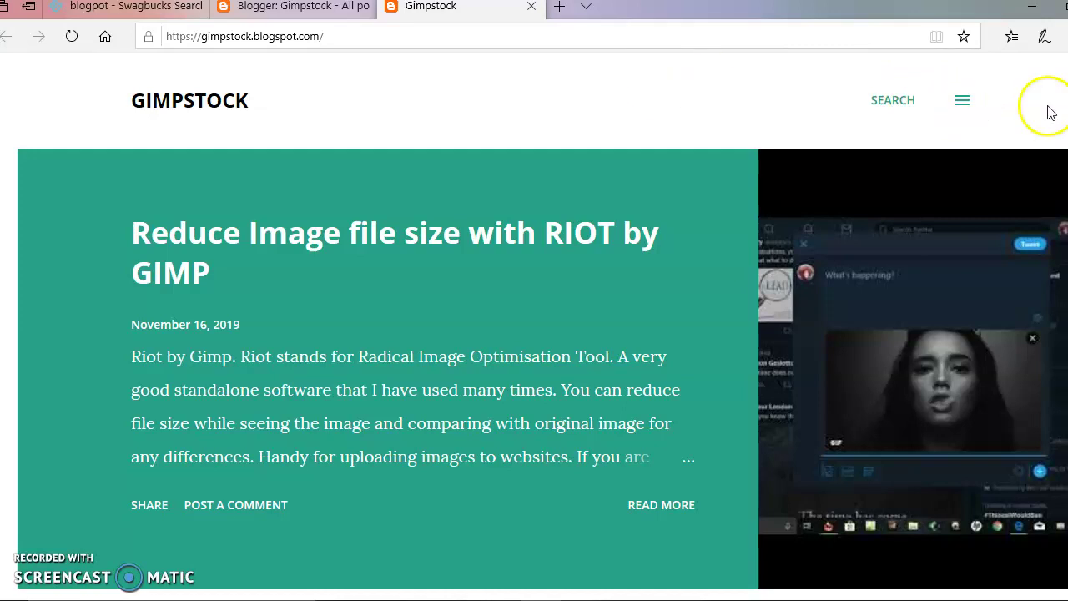
pyautogui.scroll(-5, 534, 334)
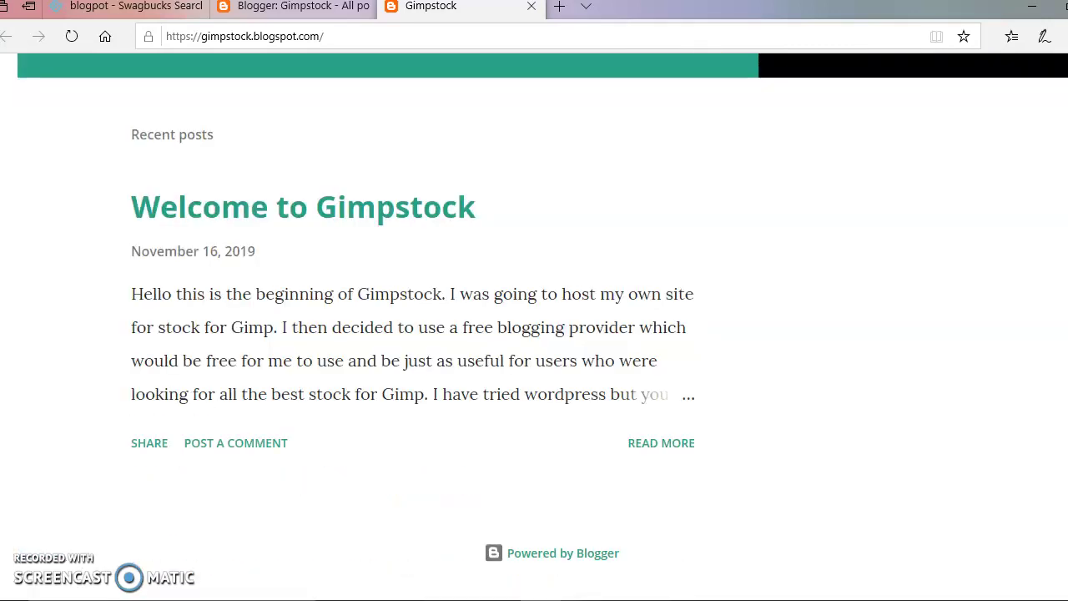
pyautogui.scroll(5, 534, 334)
pyautogui.click(963, 100)
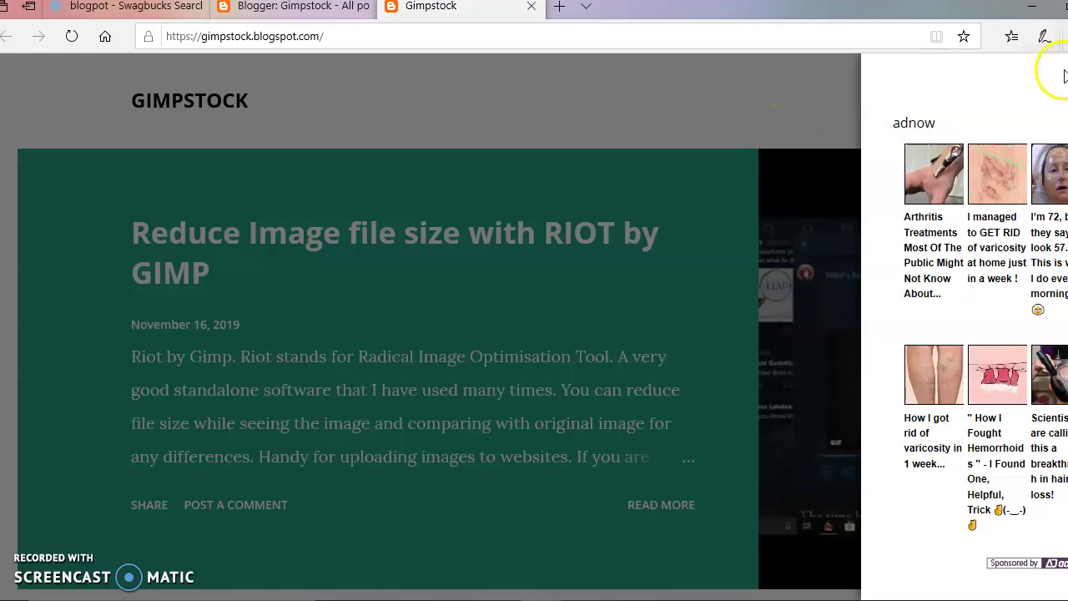
pyautogui.click(837, 86)
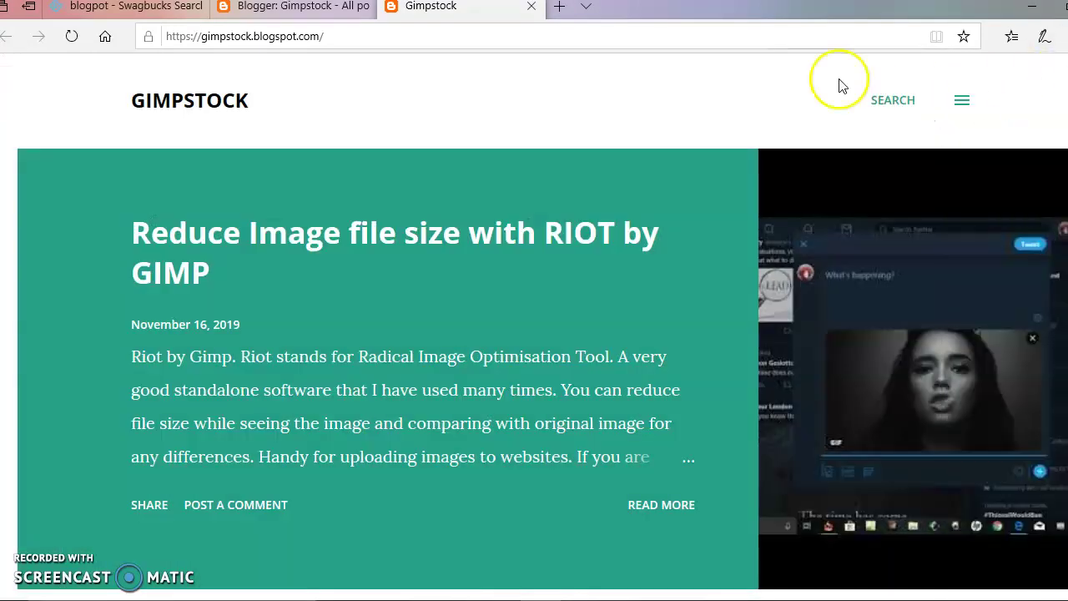
# - Close the live blog and review the Gimpstock Layout sidebar with its adnow HTML/JavaScript gadget
pyautogui.click(532, 8)
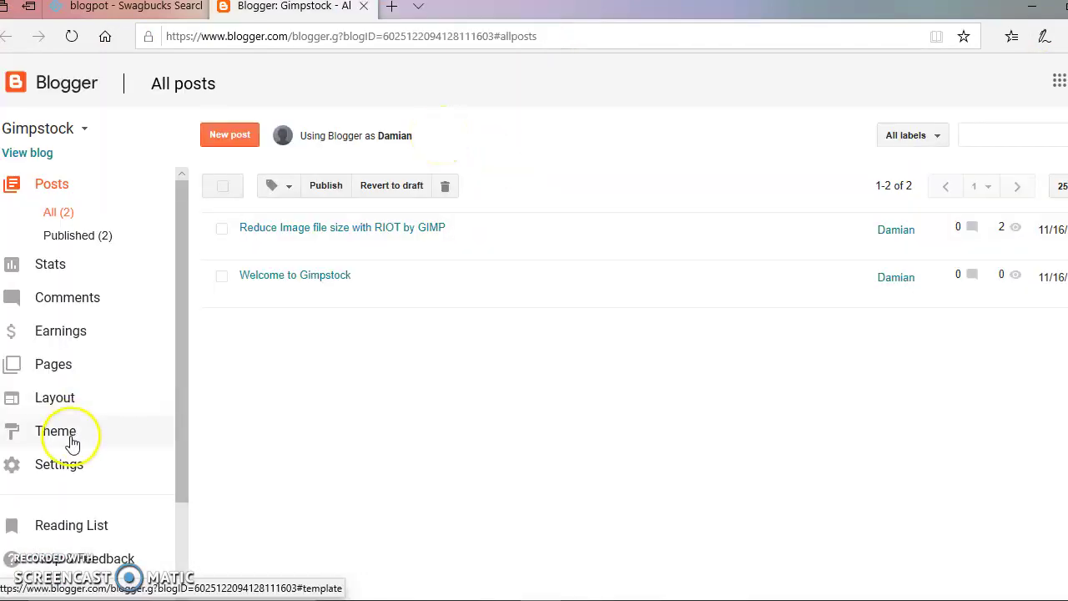
pyautogui.click(60, 407)
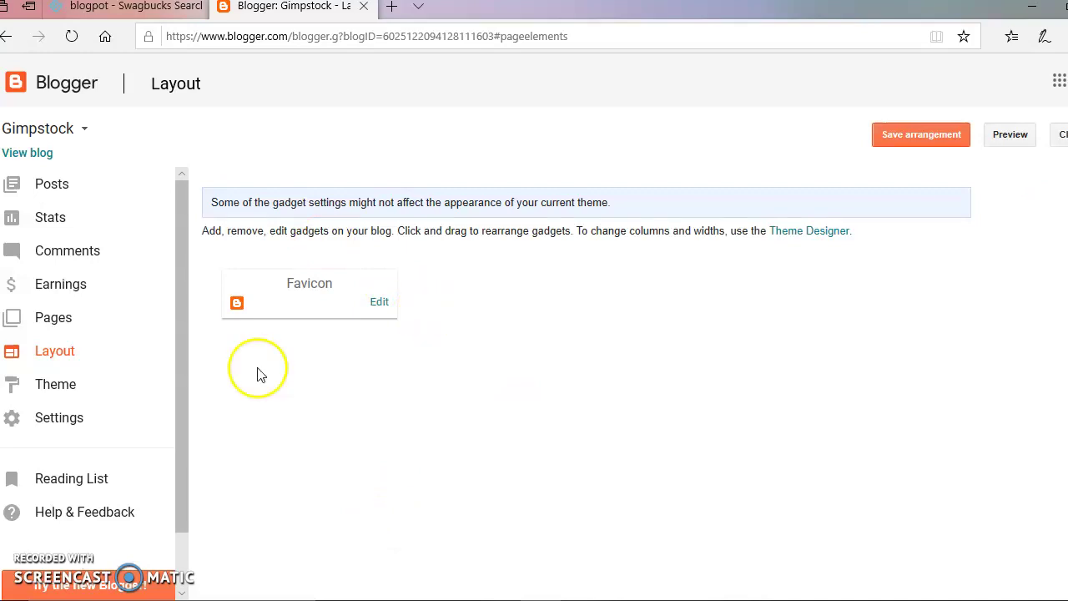
pyautogui.scroll(-1, 178, 441)
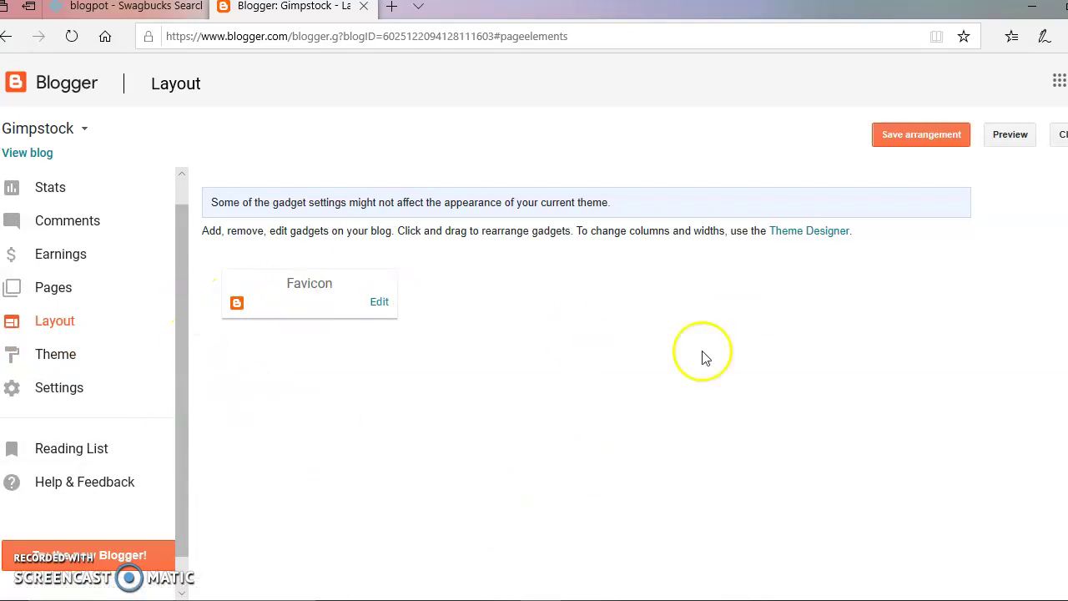
pyautogui.click(666, 417)
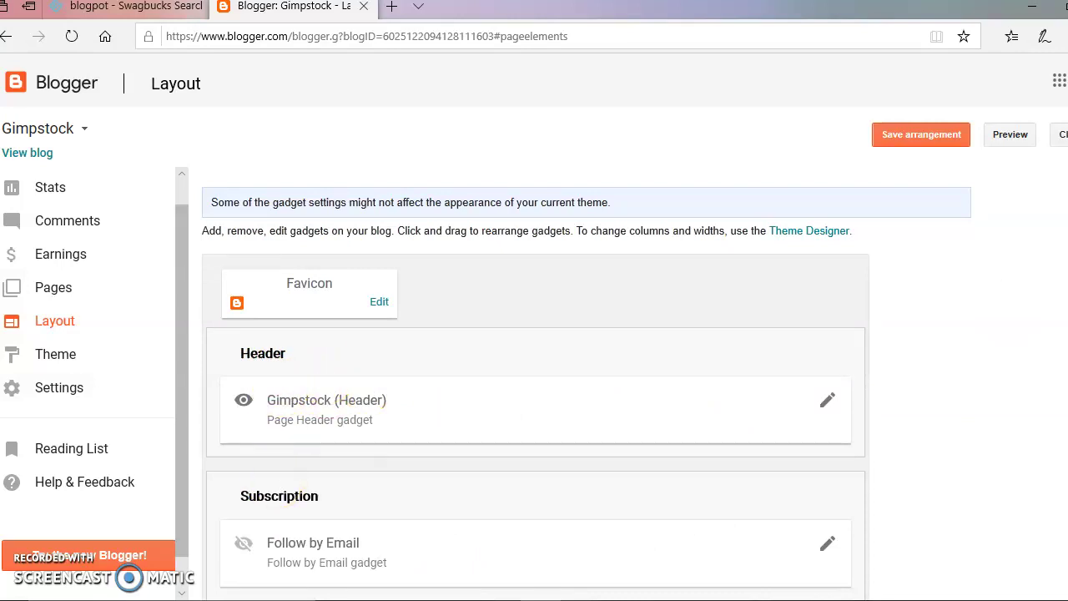
pyautogui.scroll(-4, 534, 384)
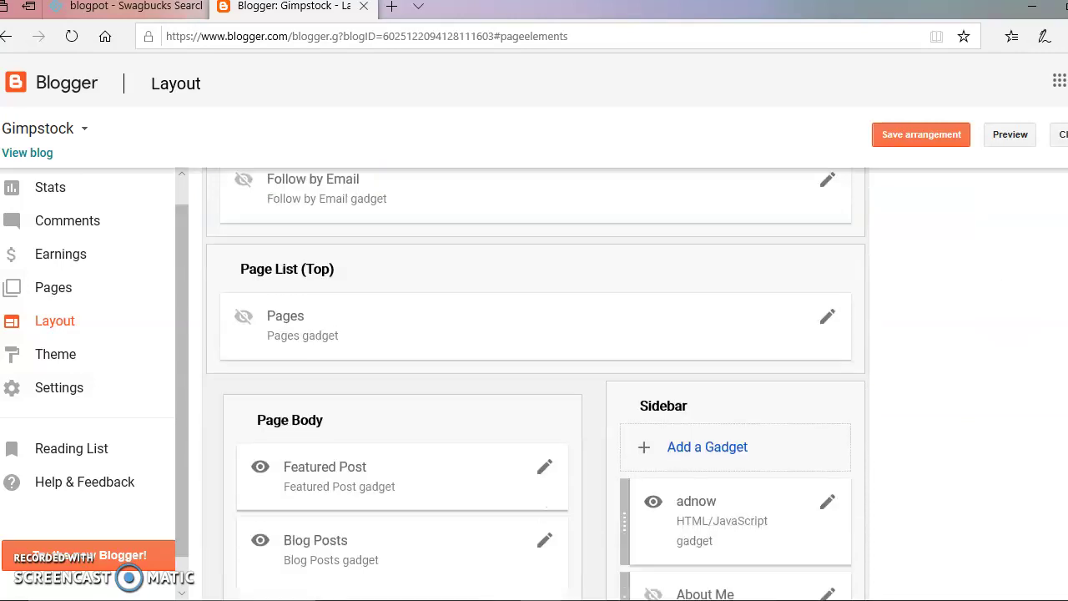
pyautogui.scroll(-3, 536, 388)
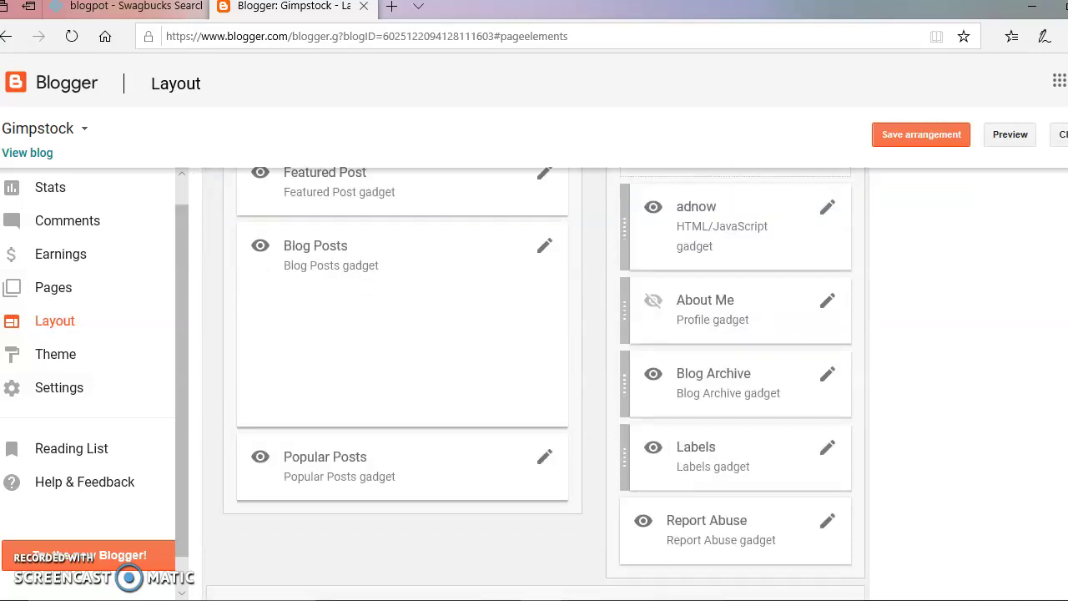
pyautogui.scroll(-2, 536, 384)
pyautogui.scroll(9, 536, 384)
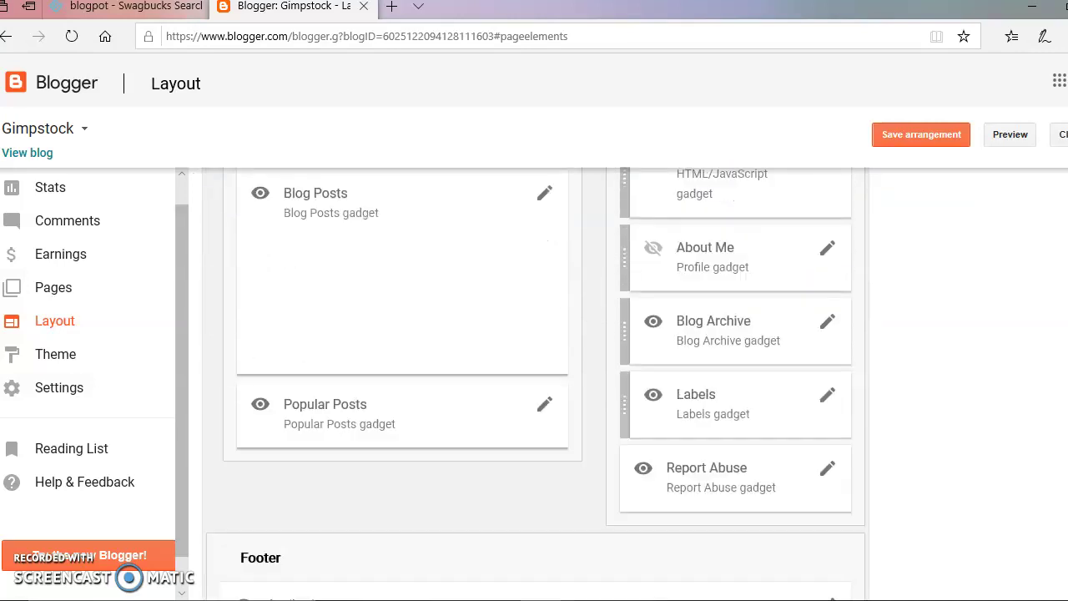
pyautogui.scroll(2, 534, 384)
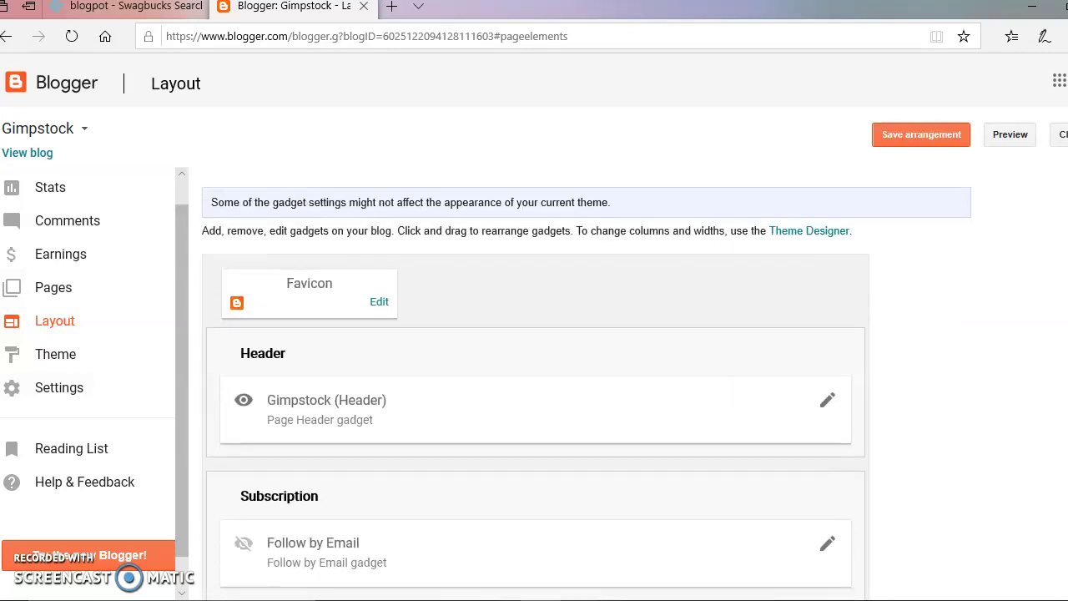
pyautogui.scroll(-2, 535, 384)
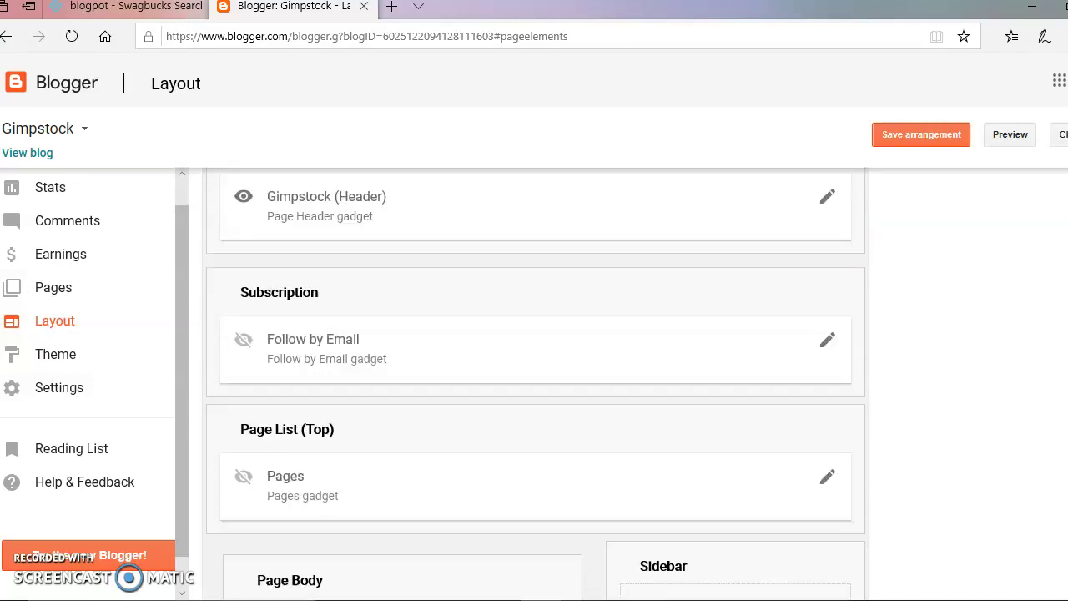
pyautogui.scroll(-3, 775, 362)
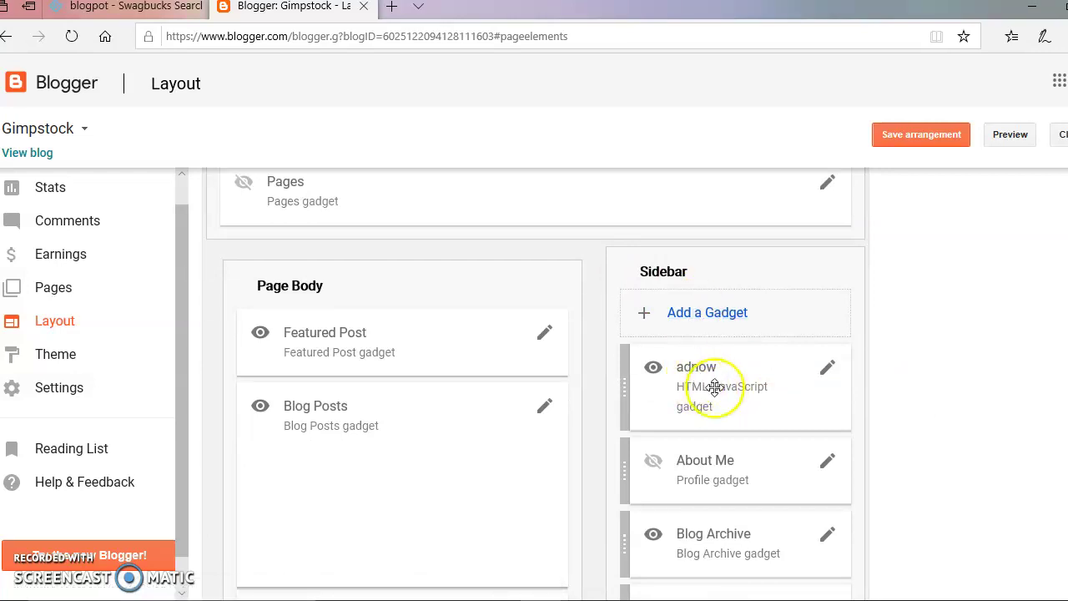
pyautogui.scroll(5, 536, 383)
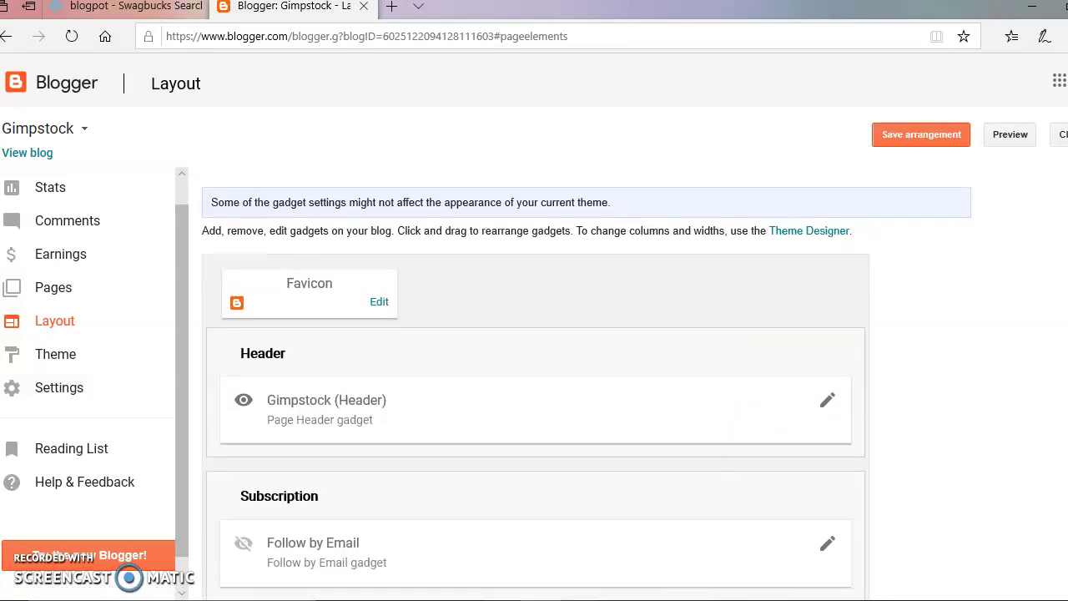
# - Switch to the Digital Tools blog and scroll its Layout to the Cross-Column HTML/JavaScript gadget
pyautogui.click(84, 129)
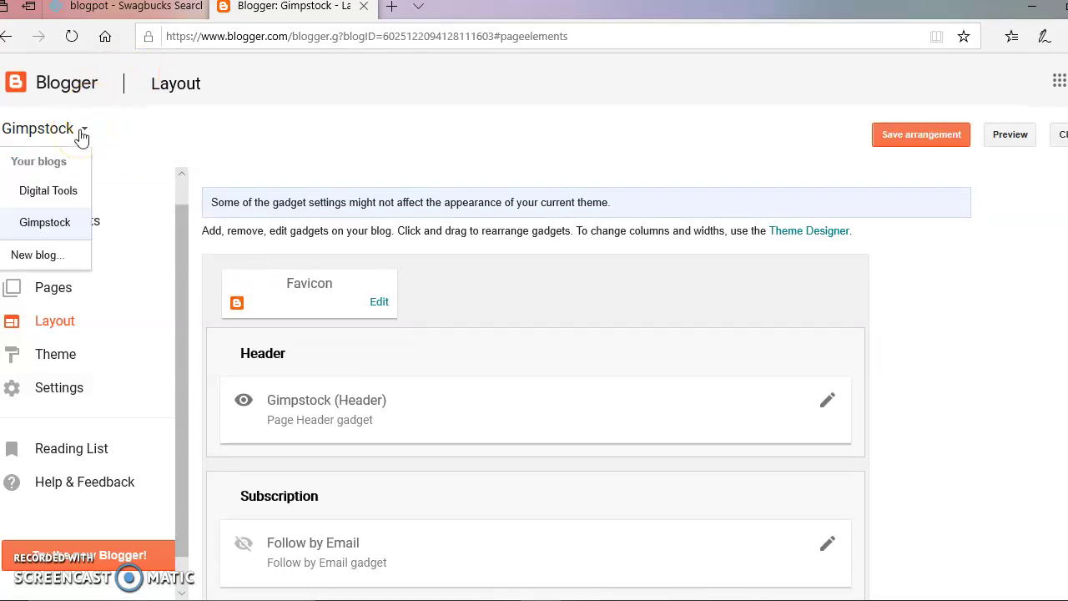
pyautogui.click(50, 192)
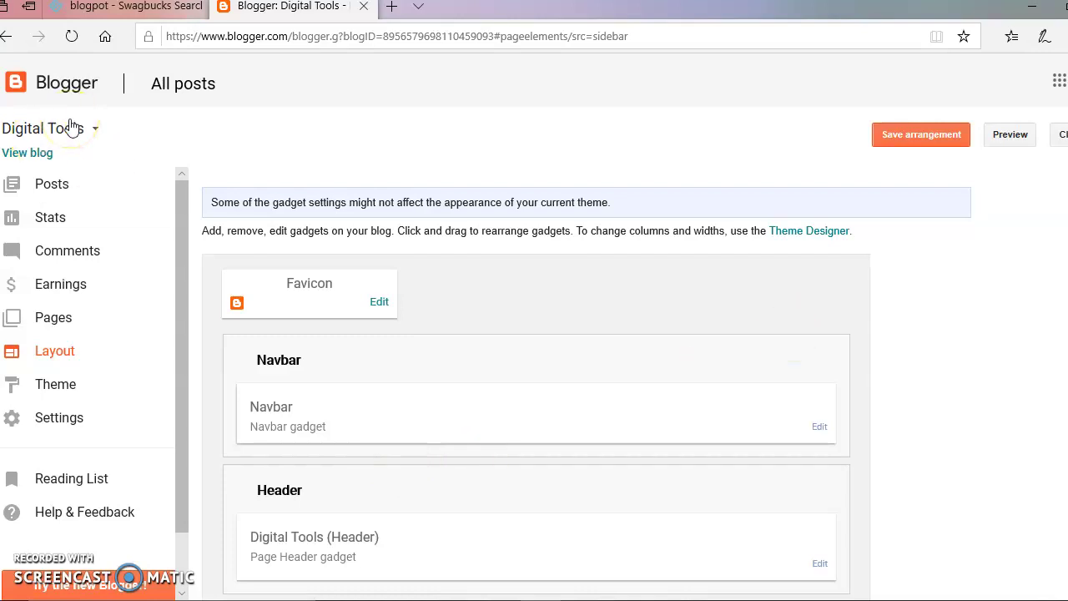
pyautogui.scroll(-3, 534, 383)
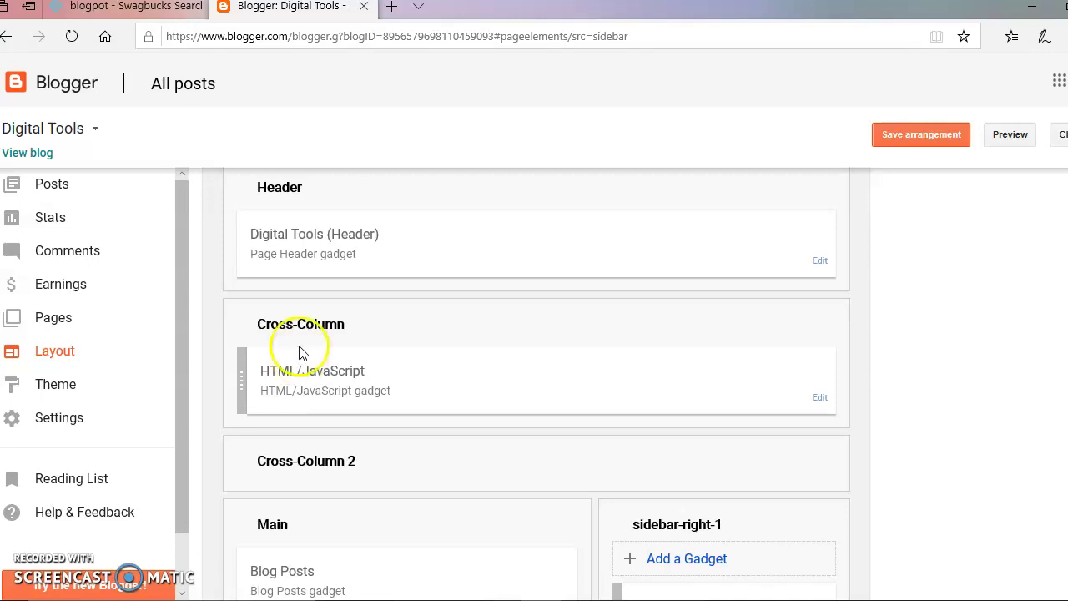
pyautogui.scroll(-2, 302, 352)
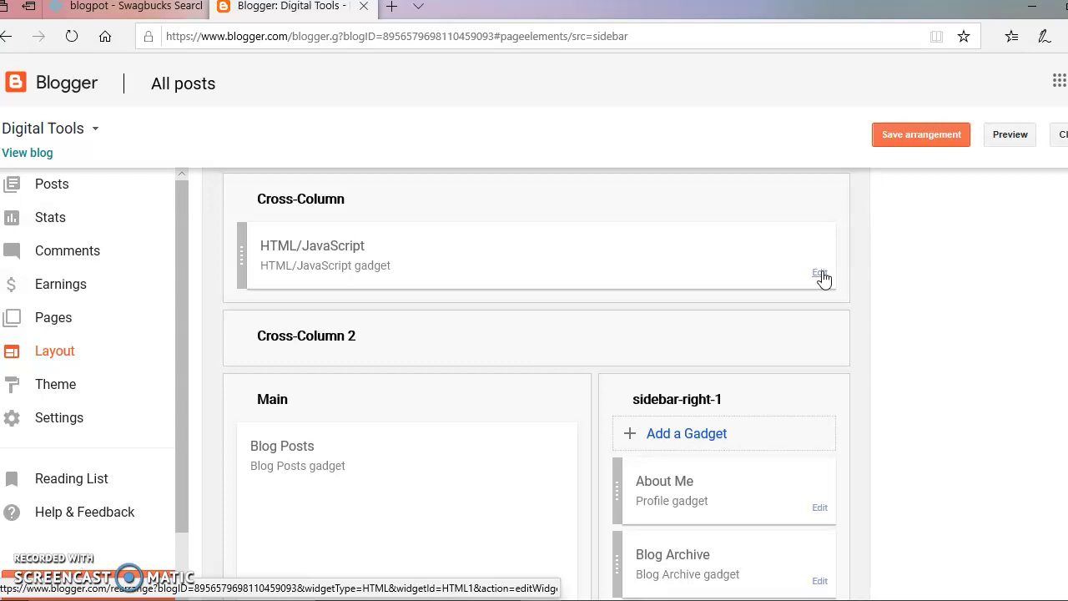
pyautogui.click(821, 274)
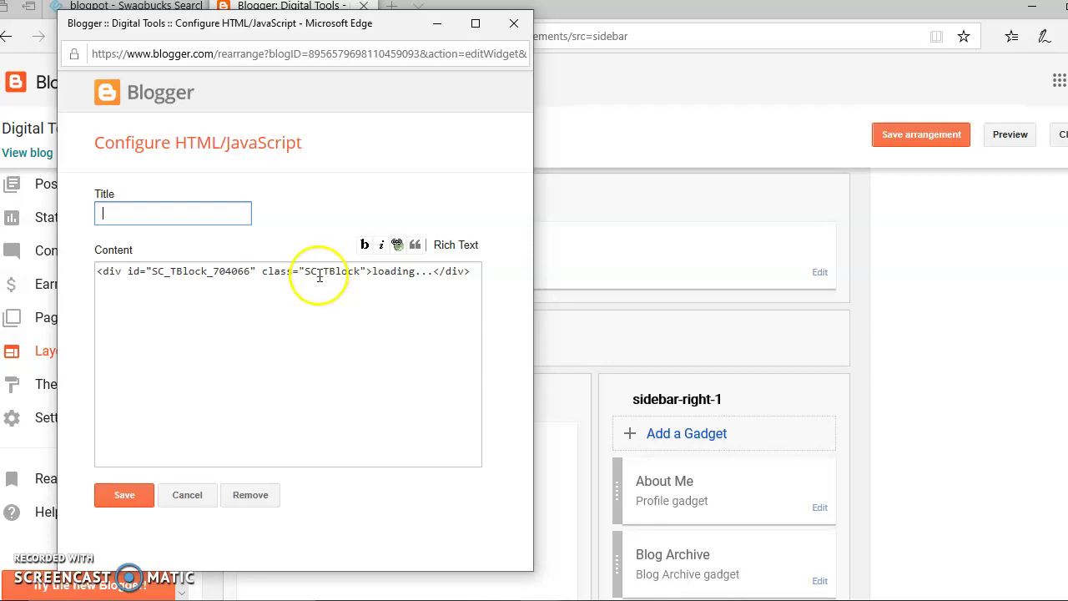
pyautogui.click(910, 324)
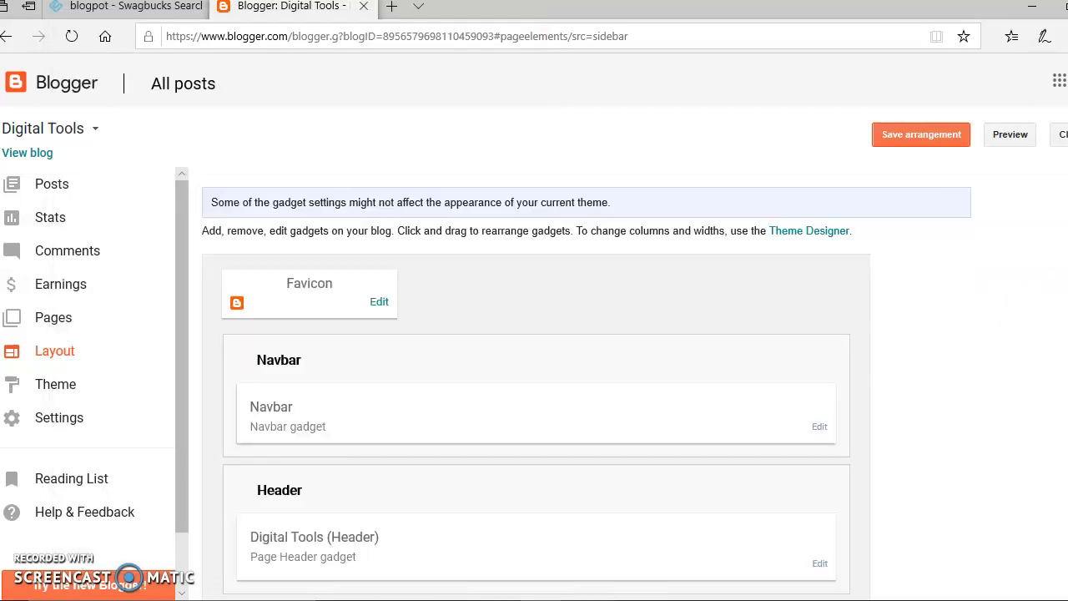
# - Open the live Digital Tools blog and browse the sponsored ad grid beneath its header
pyautogui.click(34, 154)
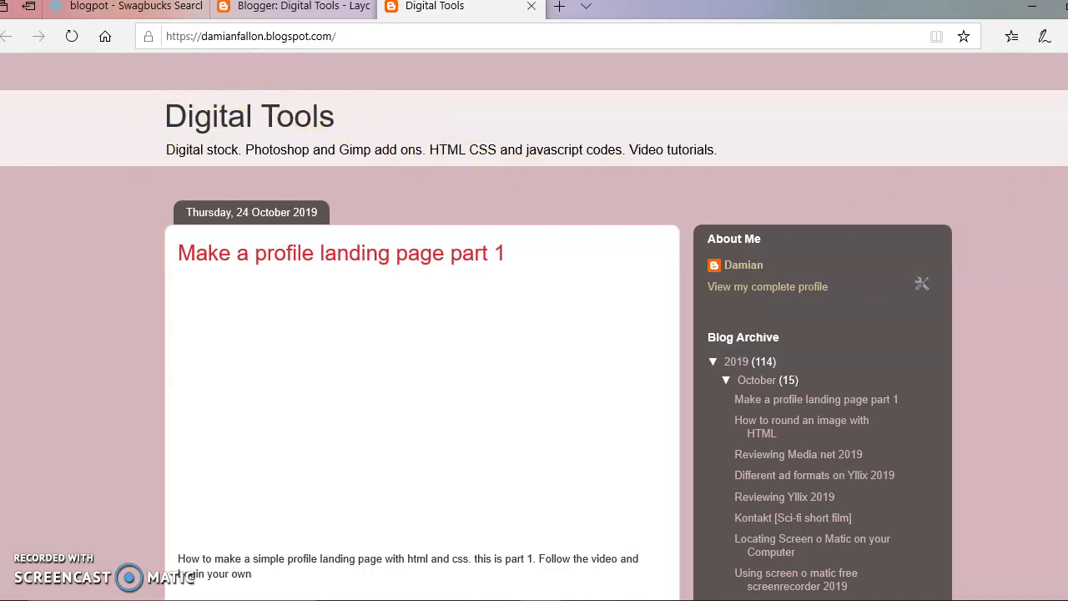
pyautogui.scroll(-6, 534, 327)
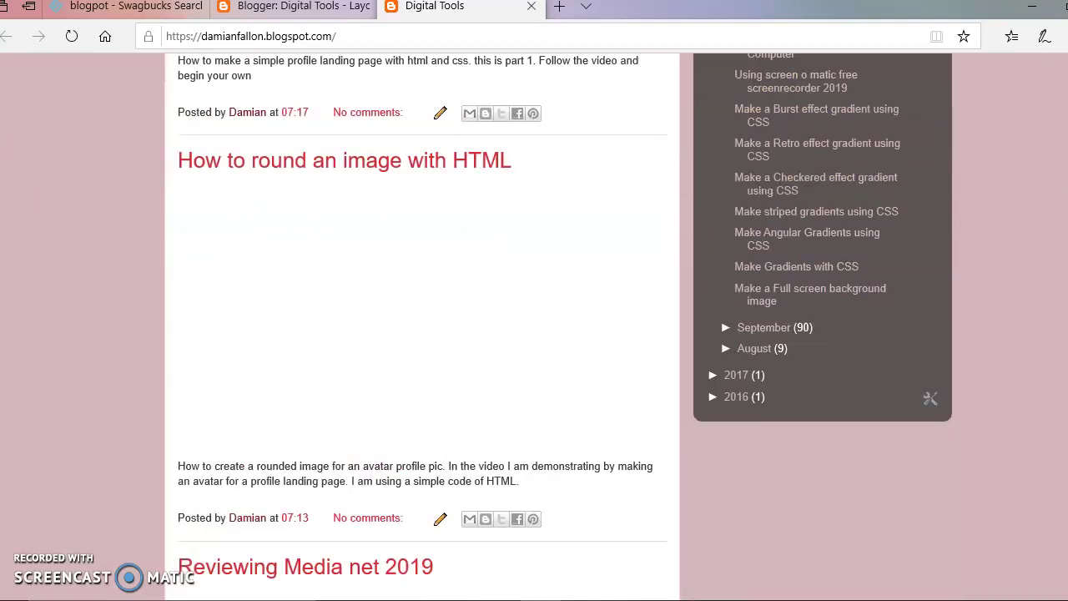
pyautogui.scroll(6, 534, 327)
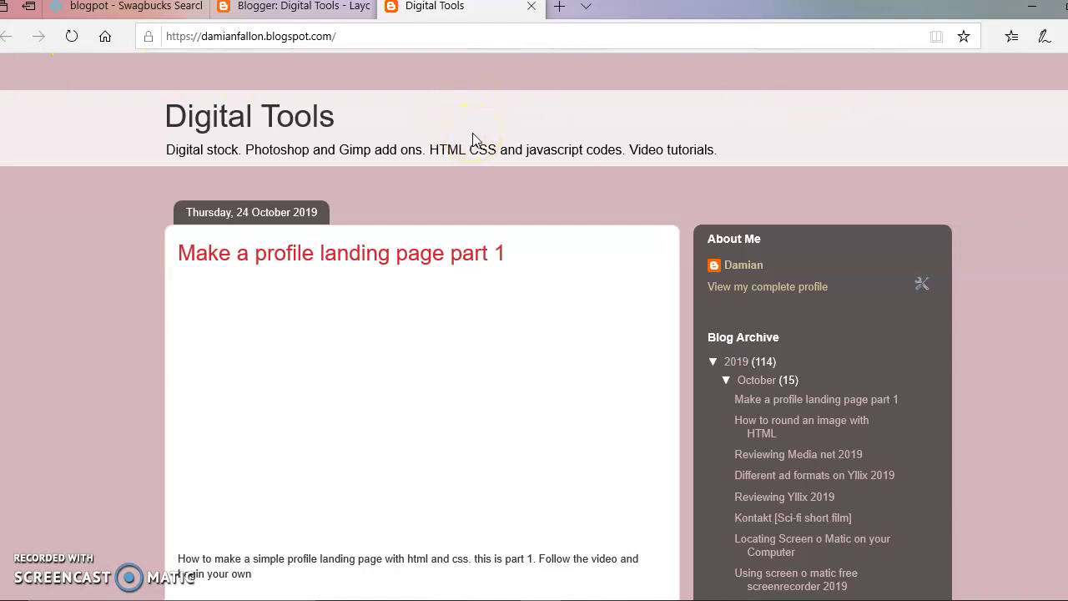
pyautogui.scroll(-9, 534, 333)
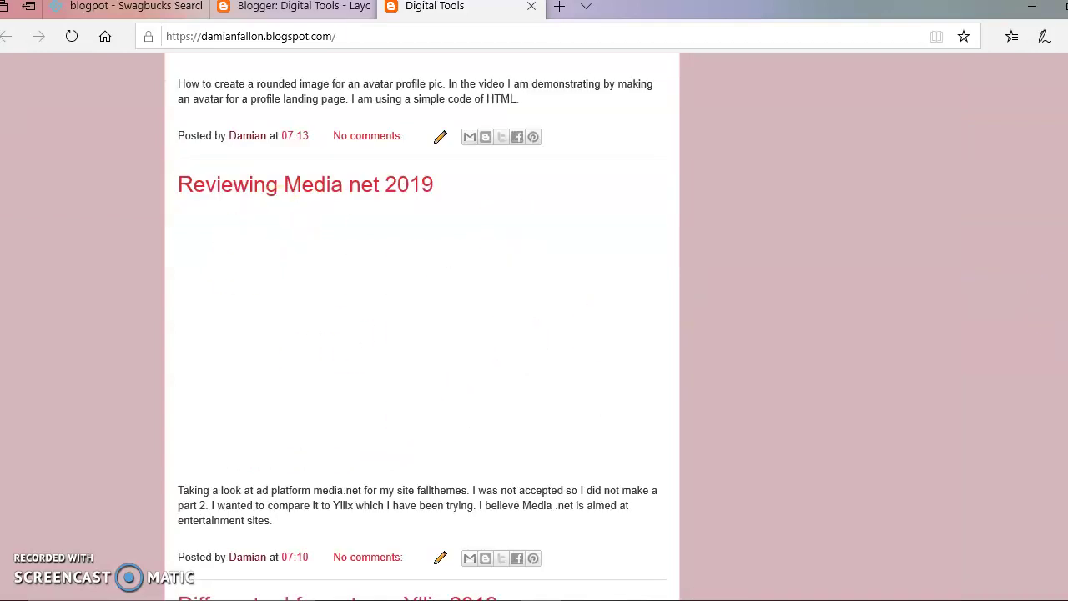
pyautogui.scroll(10, 534, 334)
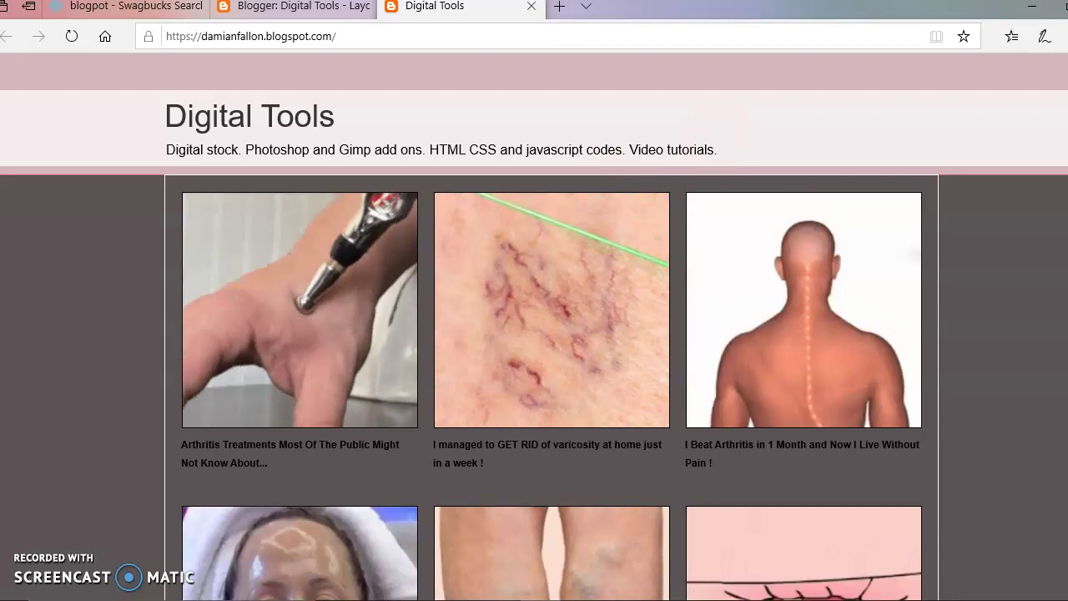
pyautogui.scroll(-6, 534, 333)
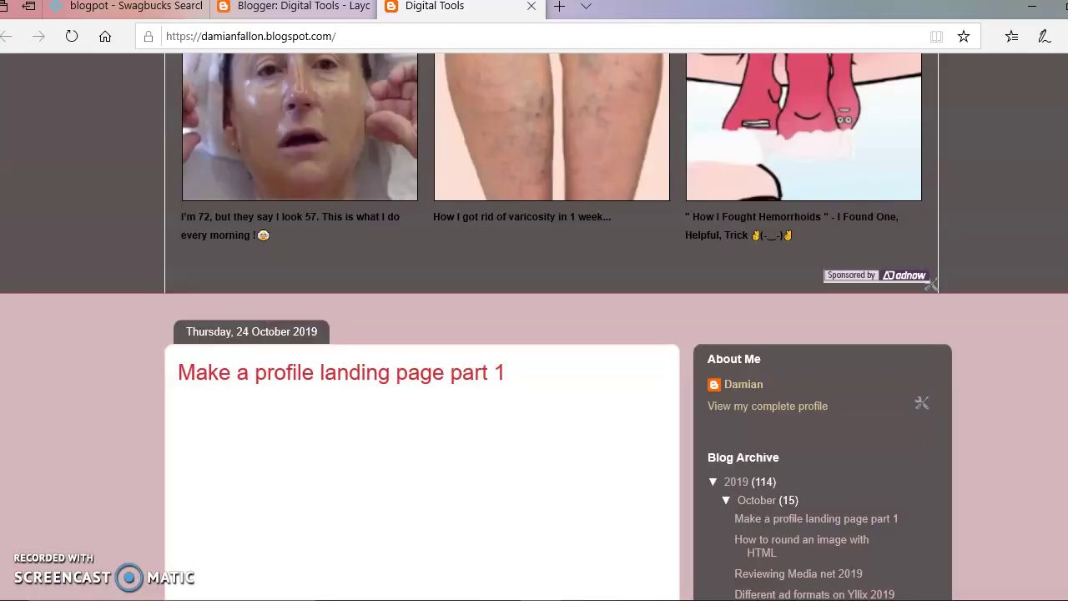
pyautogui.scroll(6, 534, 334)
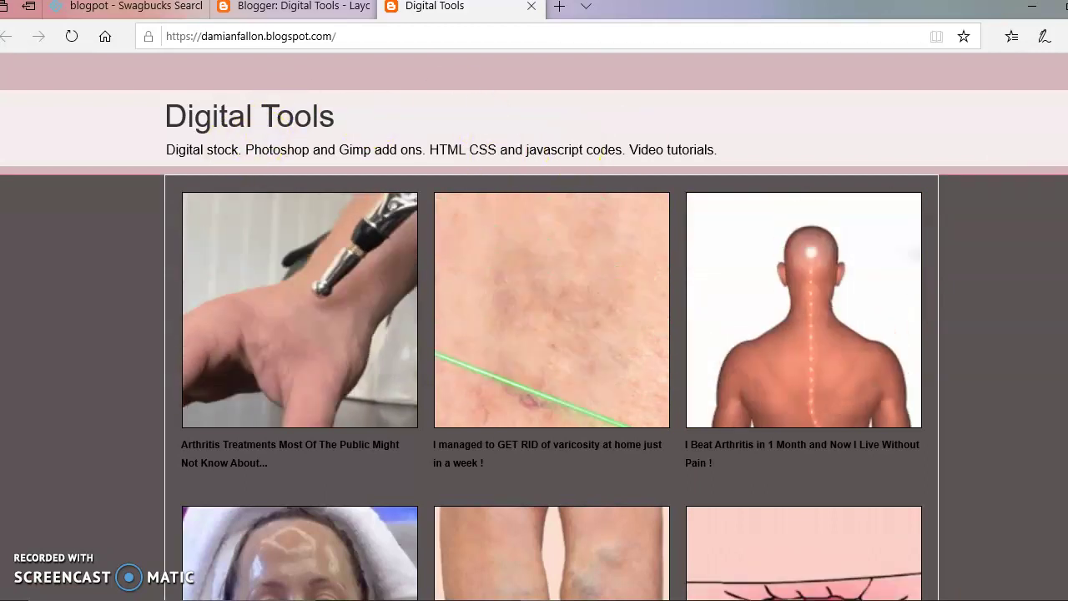
pyautogui.scroll(-4, 534, 334)
pyautogui.scroll(4, 534, 334)
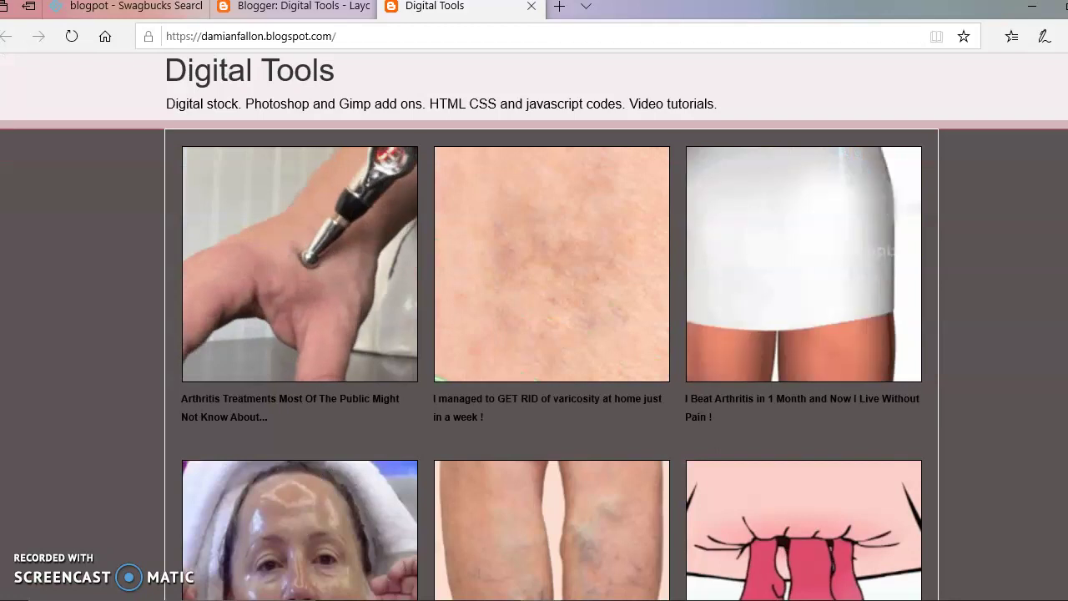
pyautogui.scroll(-4, 534, 334)
pyautogui.scroll(4, 534, 334)
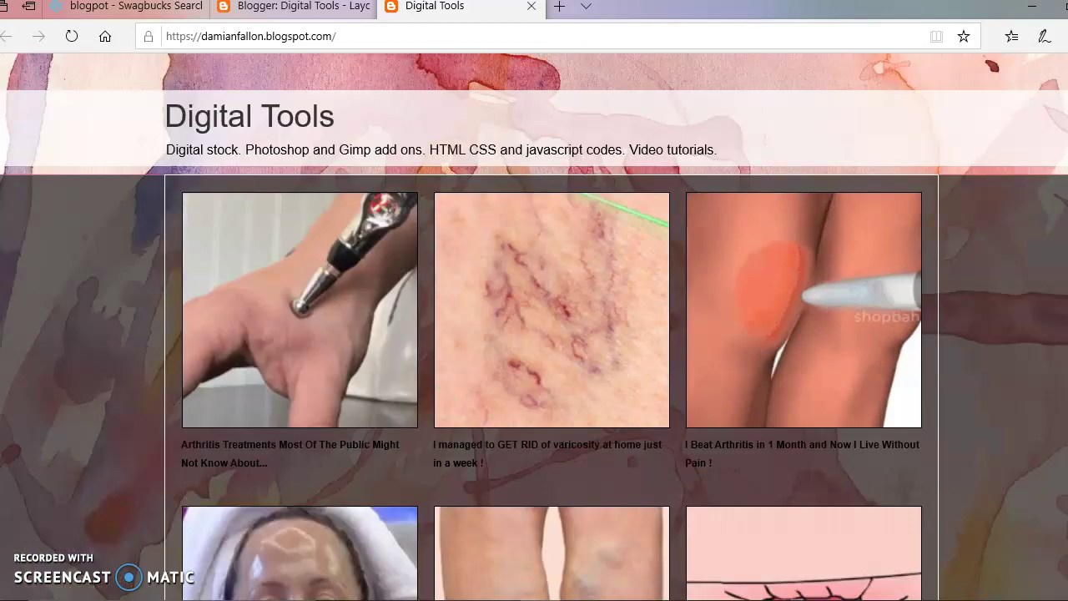
pyautogui.scroll(-2, 534, 334)
pyautogui.scroll(-5, 534, 333)
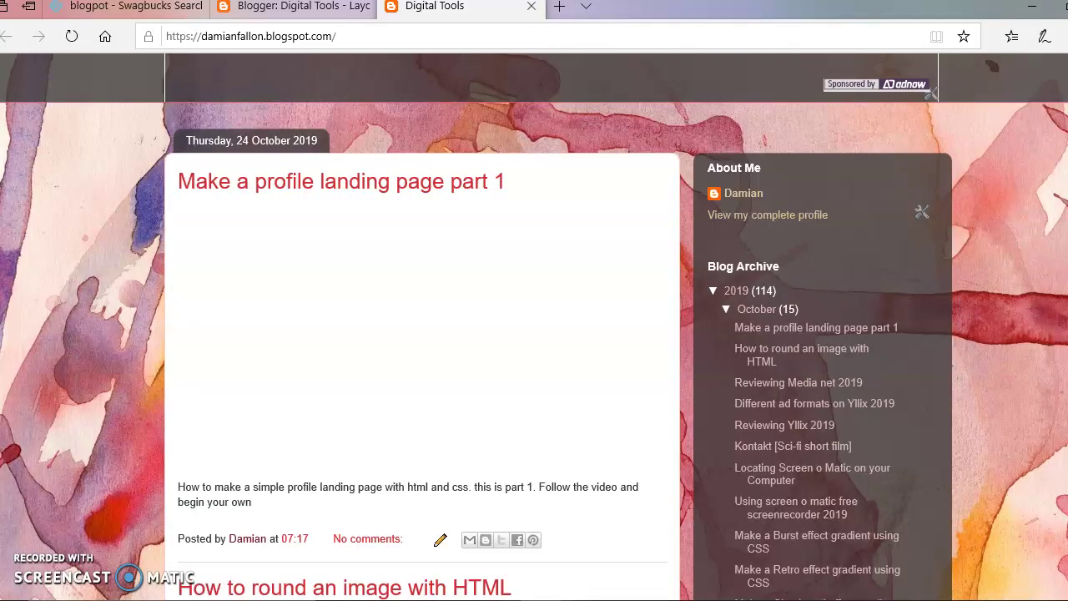
pyautogui.scroll(-18, 534, 333)
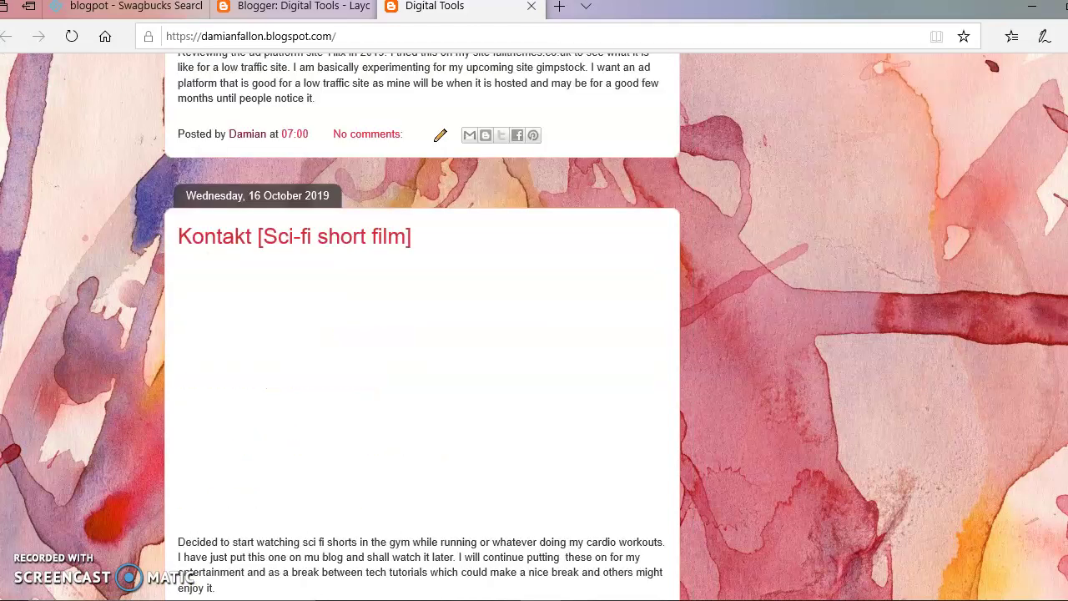
pyautogui.press('Home')
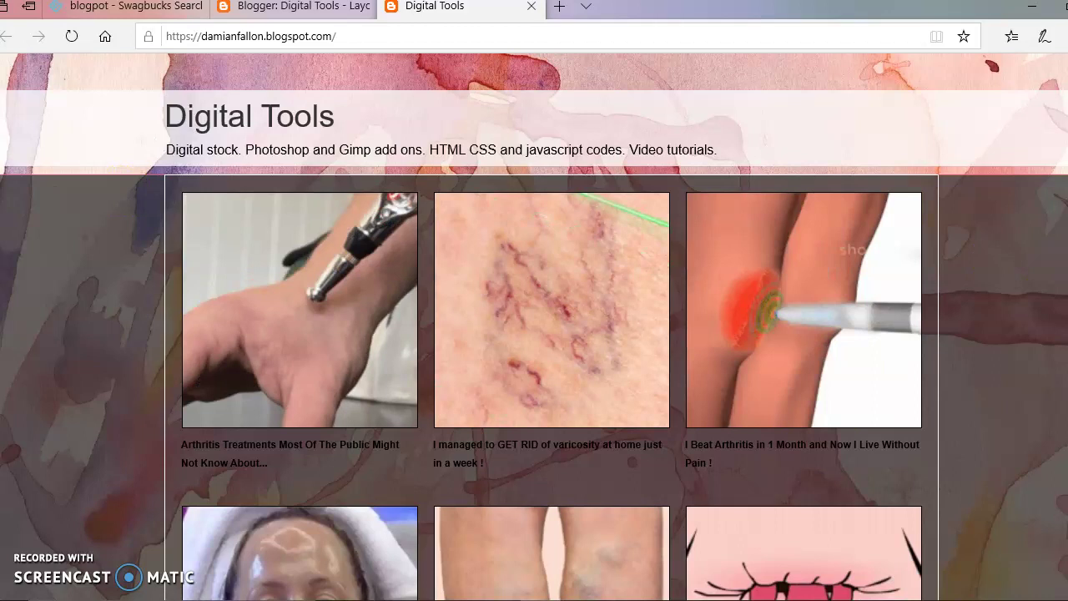
pyautogui.scroll(-3, 999, 256)
pyautogui.scroll(-6, 534, 334)
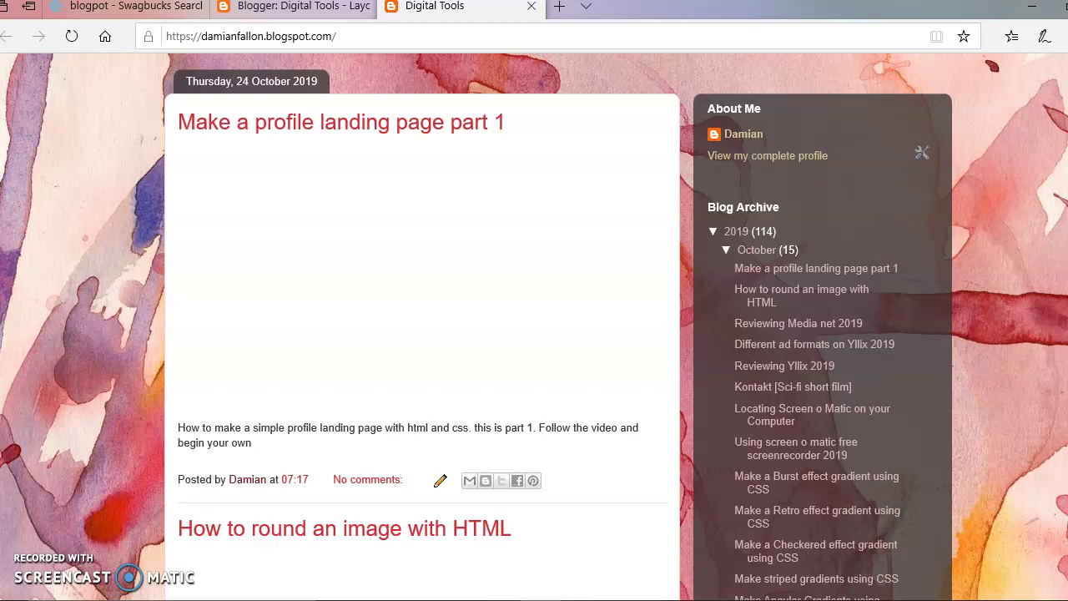
pyautogui.scroll(-7, 534, 334)
pyautogui.scroll(2, 534, 334)
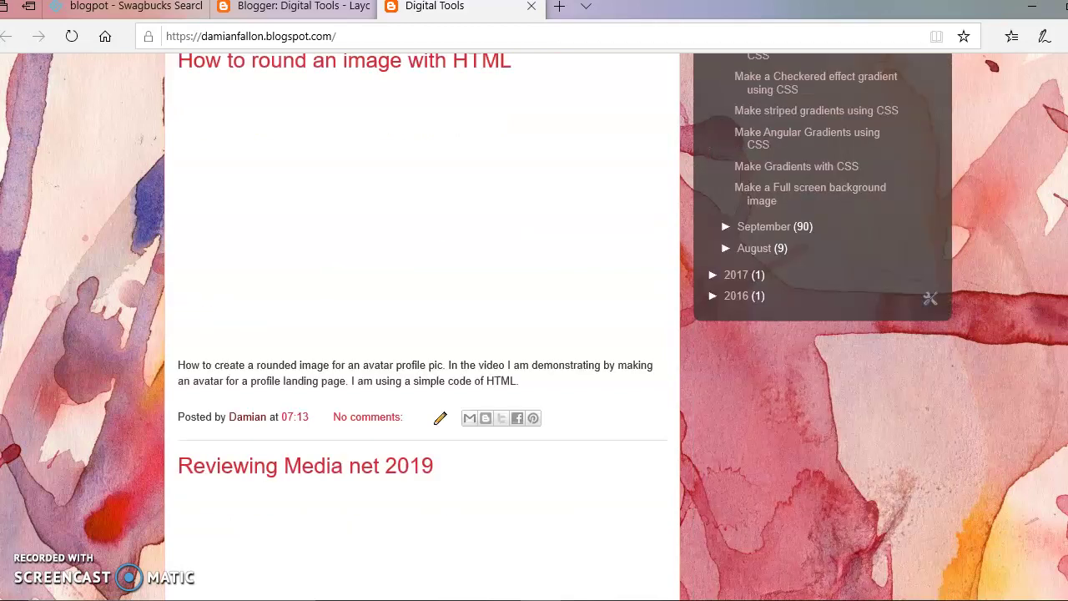
pyautogui.scroll(-1, 534, 334)
pyautogui.scroll(2, 535, 333)
pyautogui.scroll(8, 534, 334)
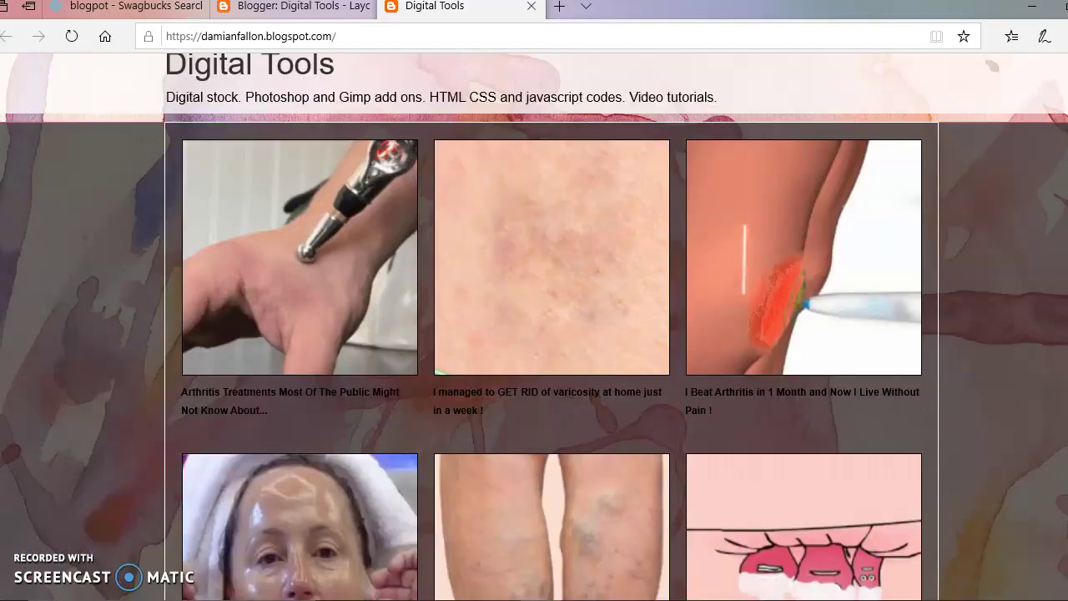
pyautogui.scroll(-4, 534, 334)
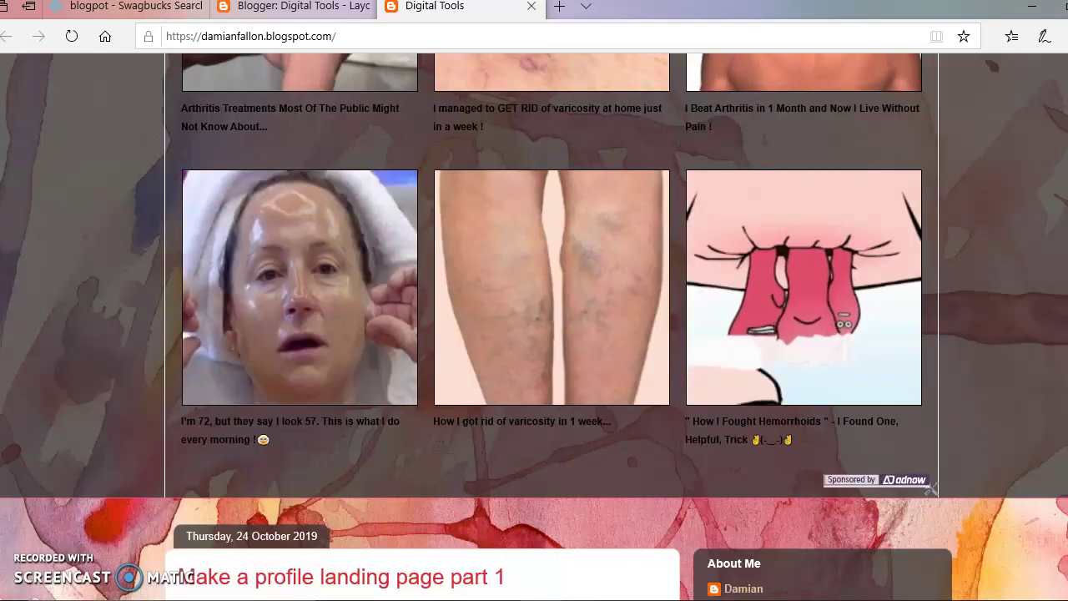
pyautogui.scroll(-4, 534, 334)
pyautogui.scroll(-1, 534, 334)
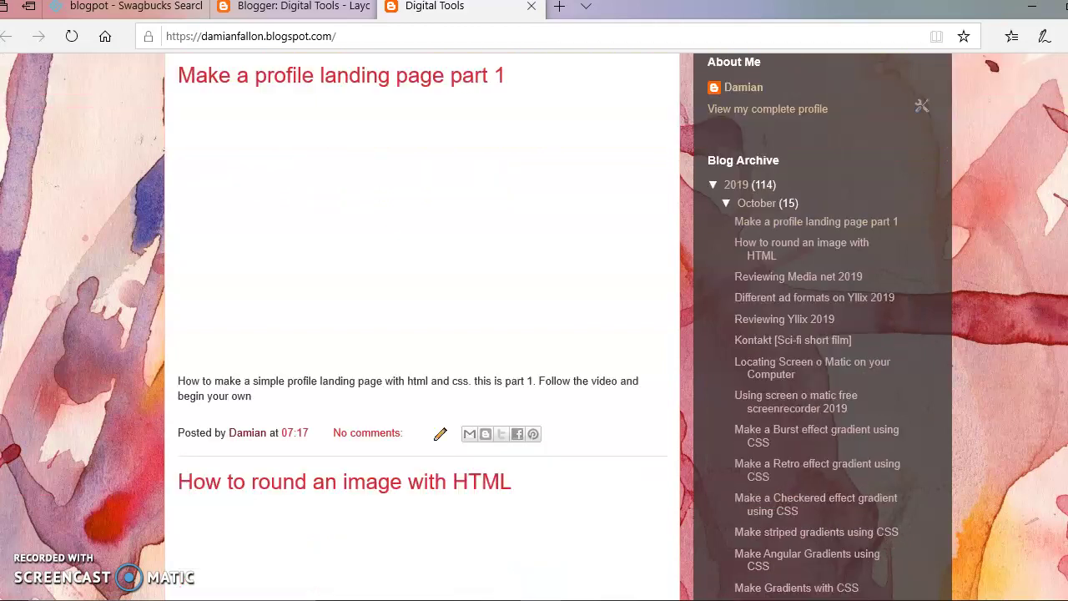
pyautogui.scroll(-20, 534, 334)
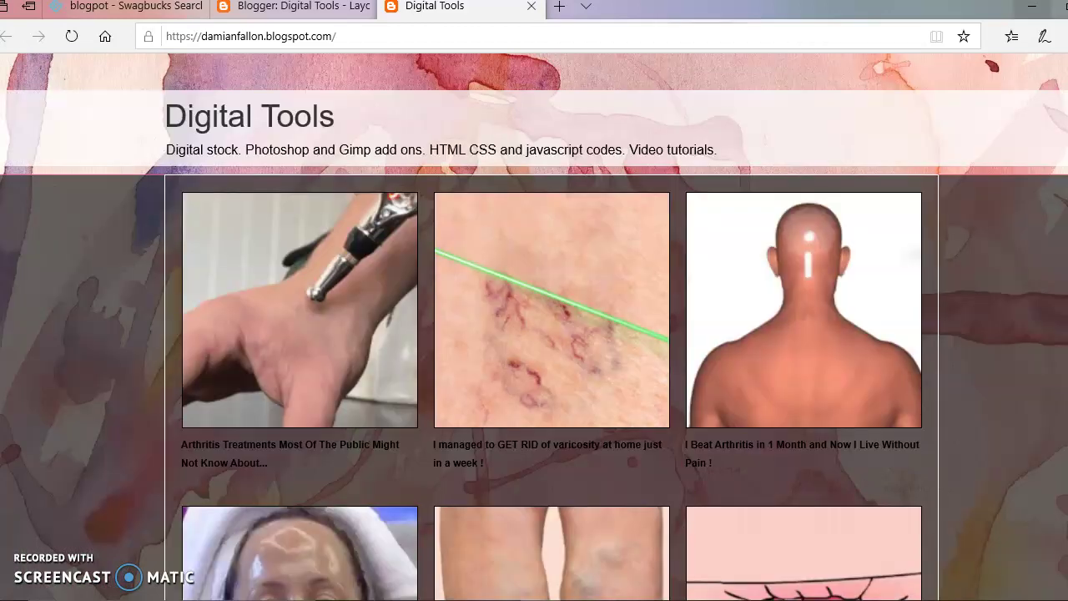
# - Replace the Swagbucks blogpot query with 'fallthemes.co.uk' and run the web search
pyautogui.click(98, 10)
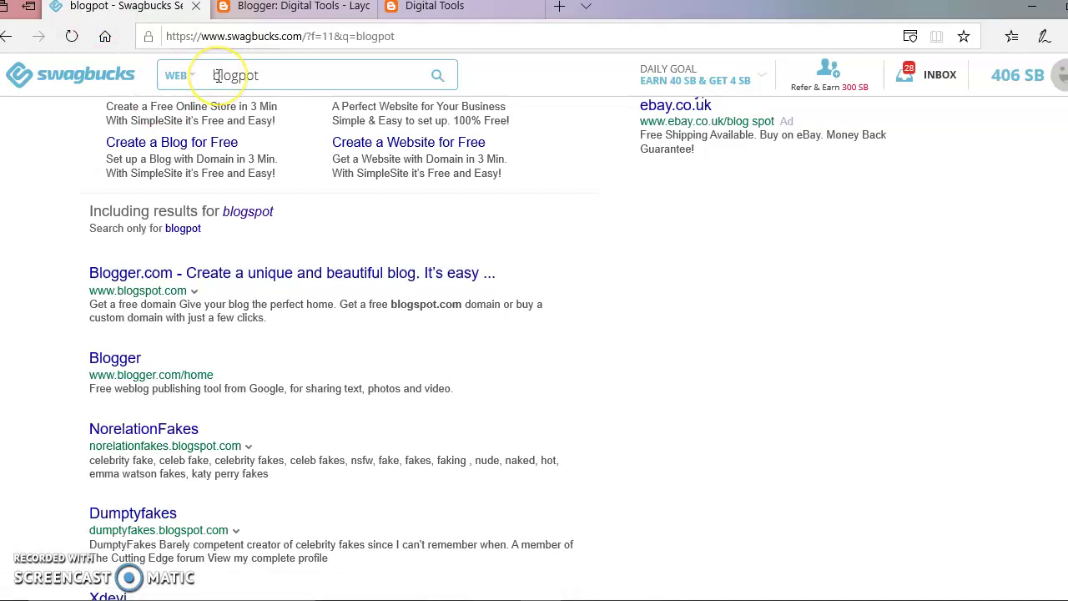
pyautogui.click(272, 77)
pyautogui.press('BackSpace')
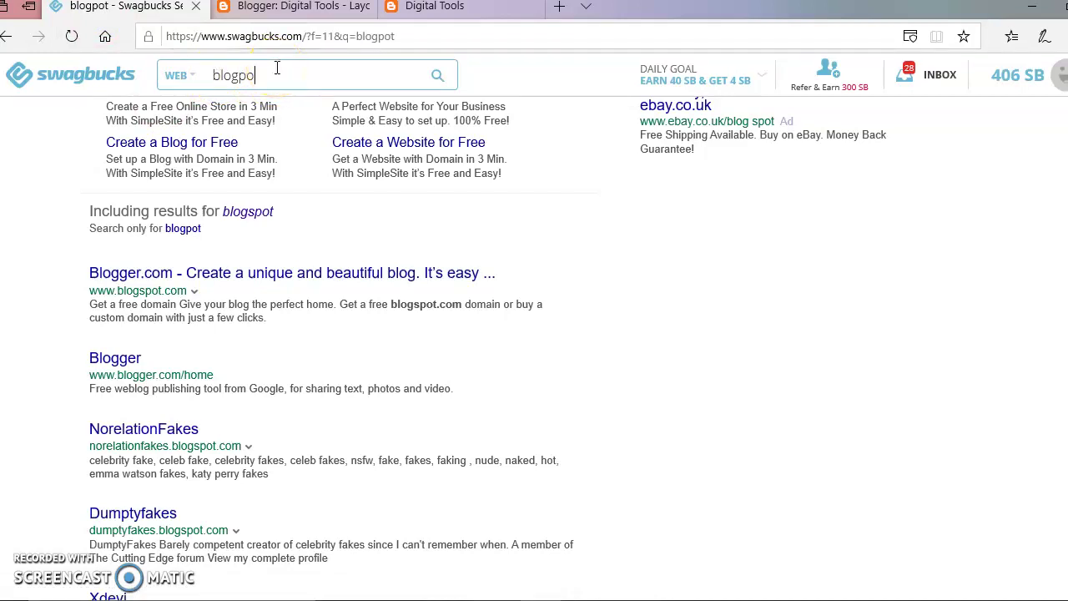
pyautogui.press('BackSpace')
pyautogui.press('BackSpace')
pyautogui.press('BackSpace')
pyautogui.press('BackSpace')
pyautogui.press('BackSpace')
pyautogui.press('BackSpace')
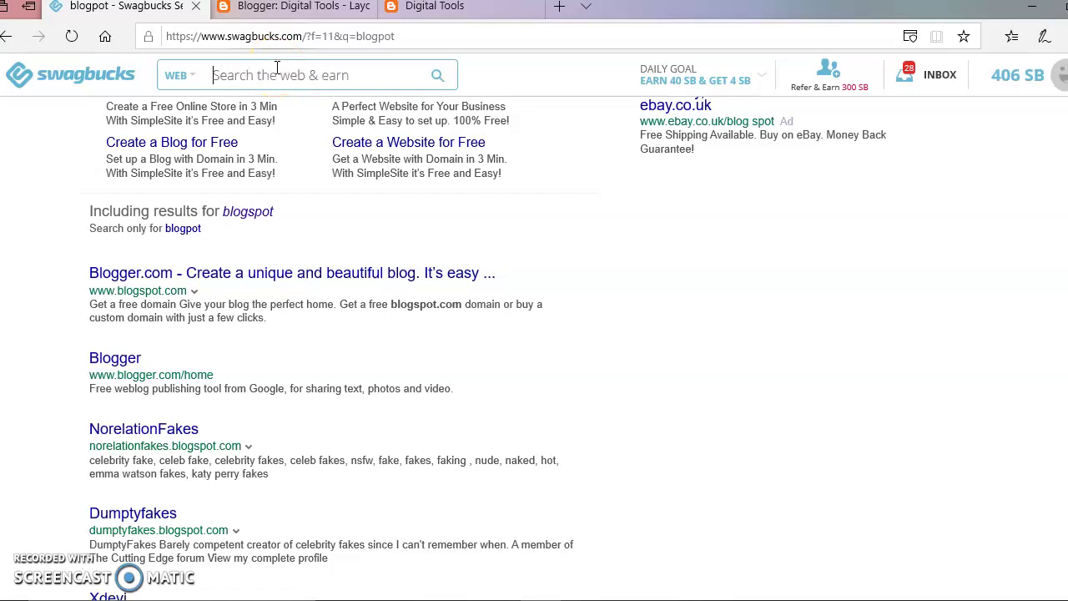
pyautogui.write('fa')
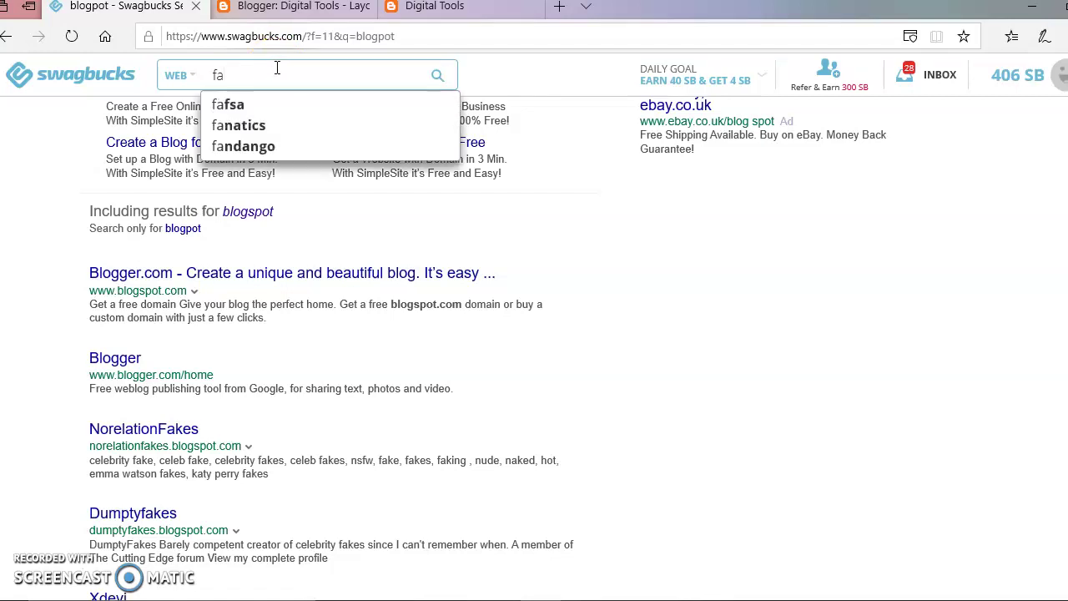
pyautogui.write('llthemes')
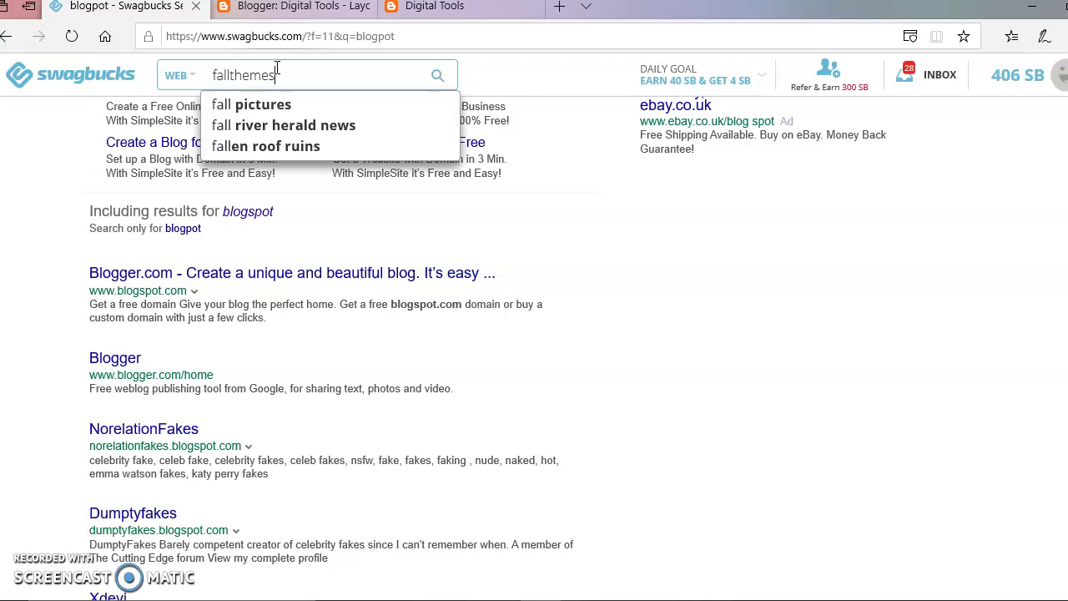
pyautogui.write('.co.uk')
pyautogui.click(435, 75)
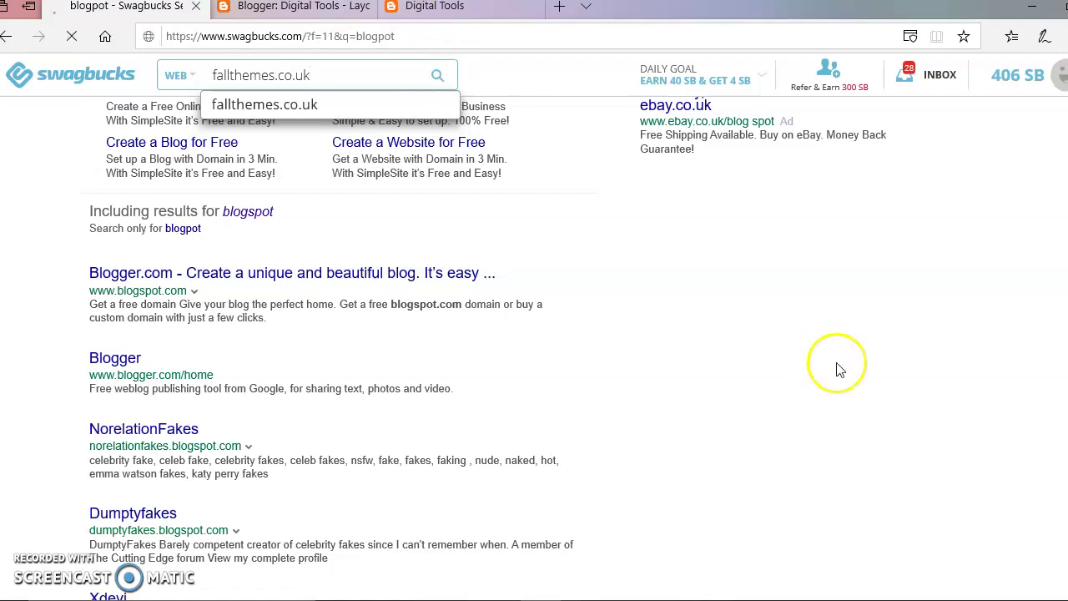
pyautogui.click(840, 369)
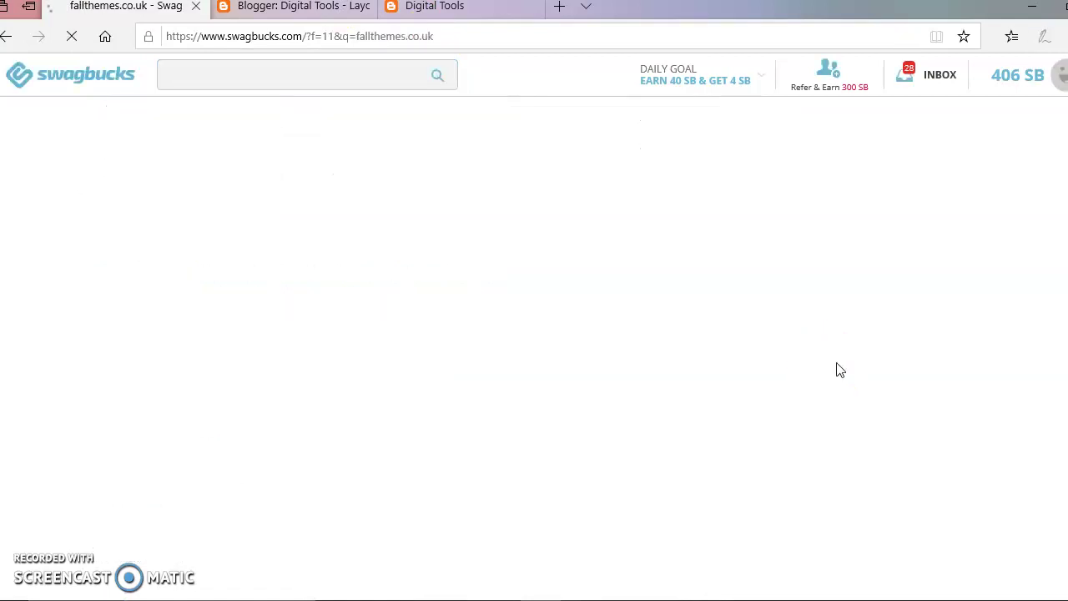
# - Enter the on-screen claim code, fix its typo, and claim the 18 SB search reward
pyautogui.click(474, 367)
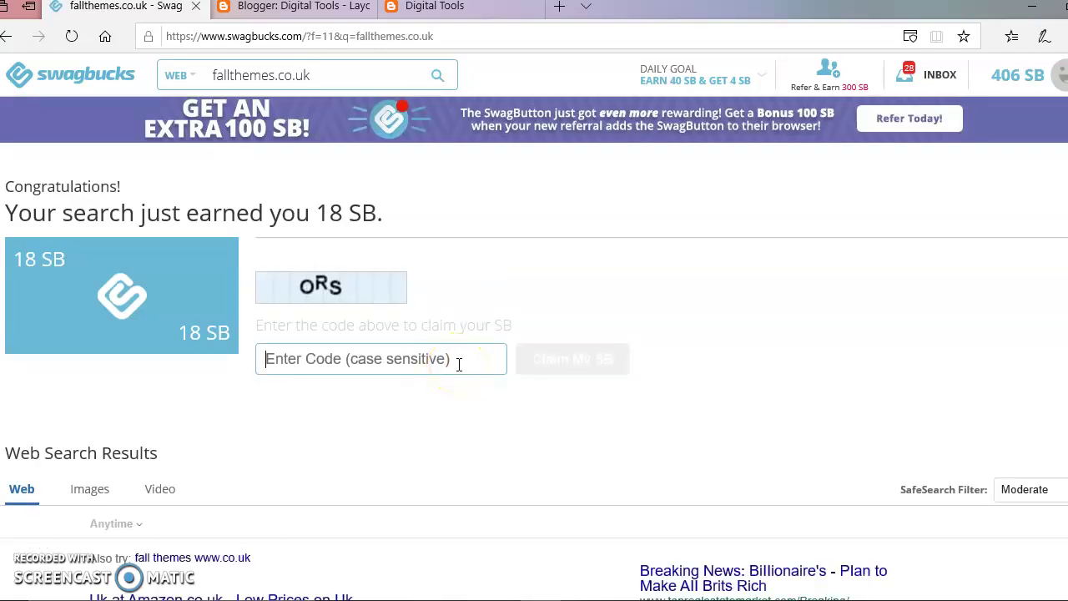
pyautogui.write('OSR')
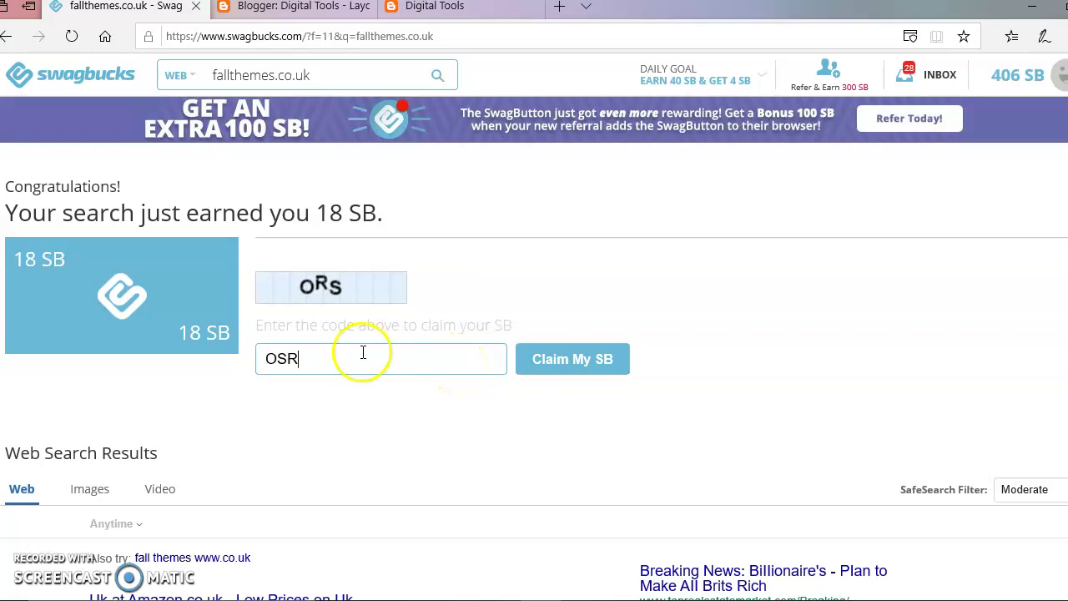
pyautogui.click(282, 357)
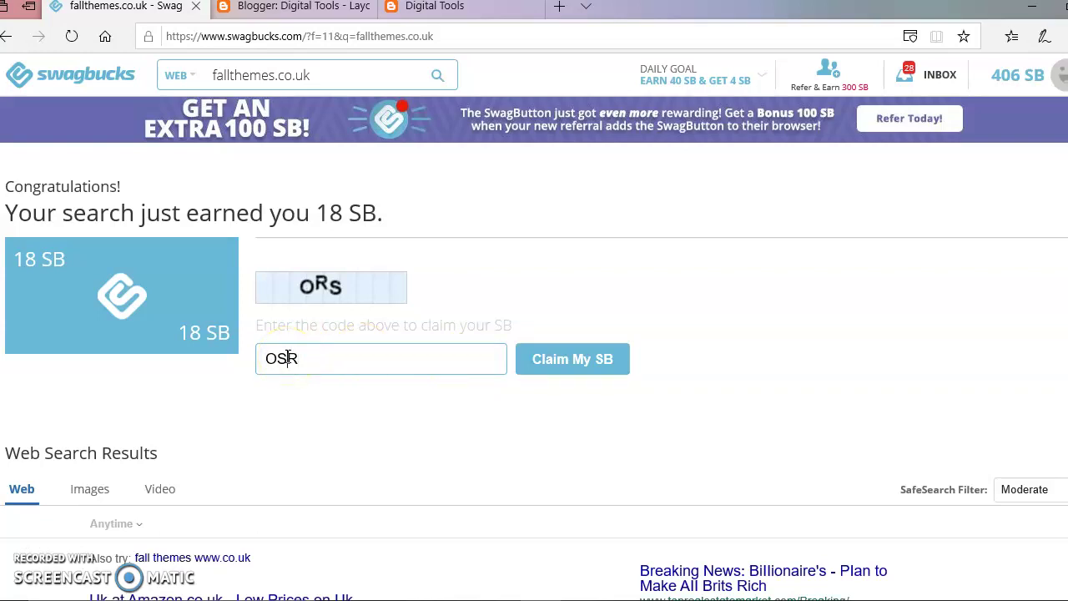
pyautogui.press('BackSpace')
pyautogui.write('S')
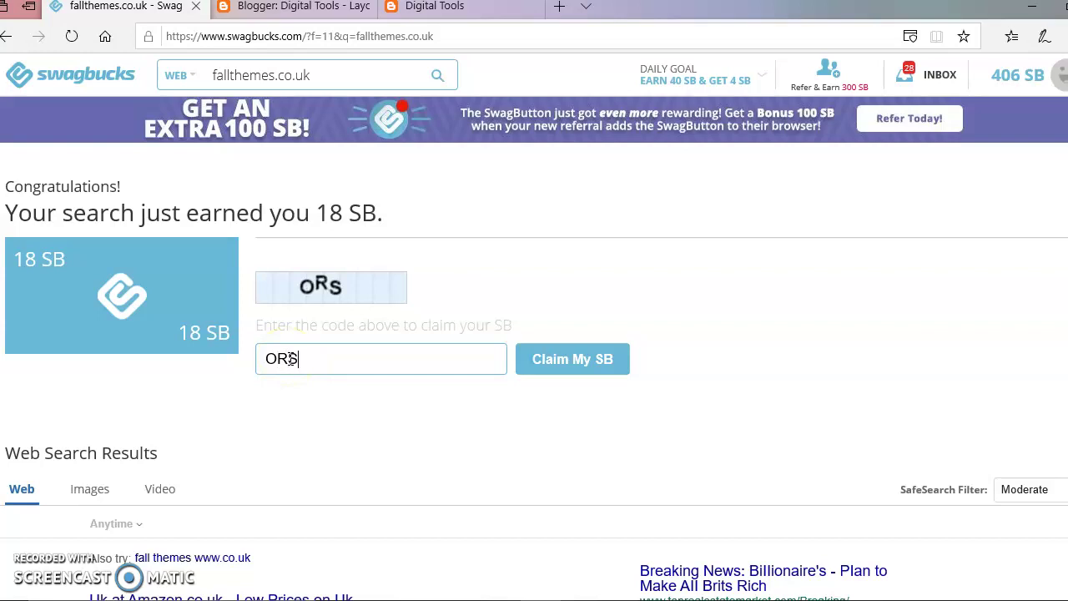
pyautogui.click(543, 360)
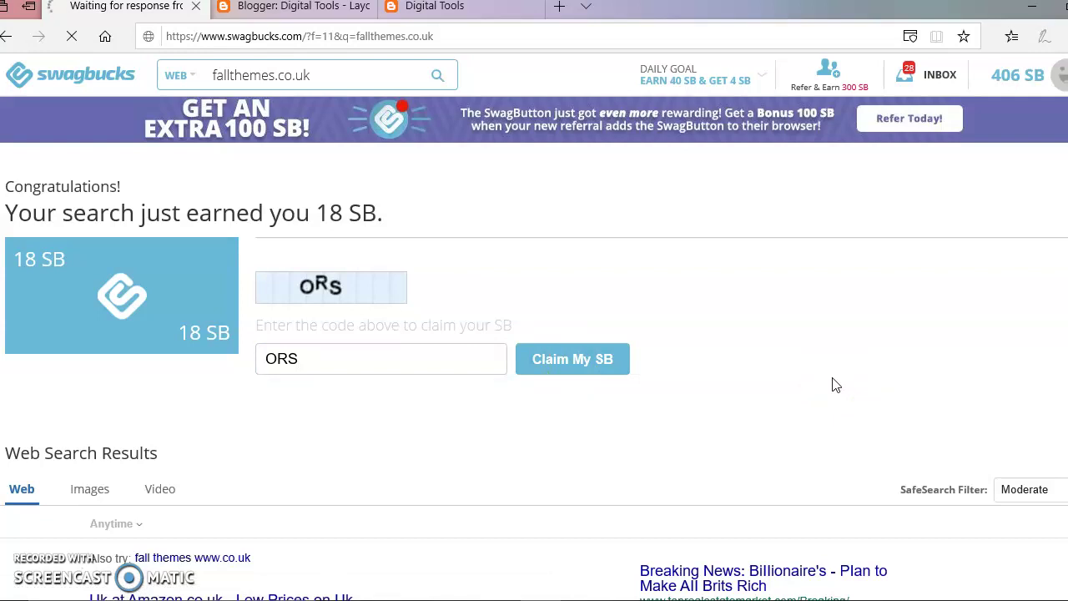
pyautogui.click(618, 365)
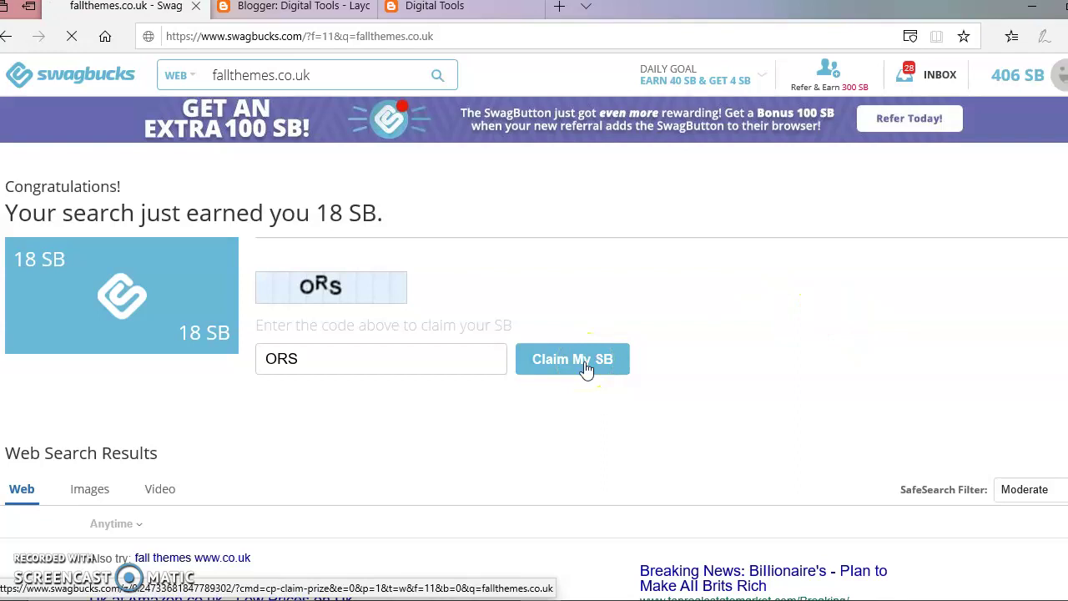
pyautogui.click(735, 349)
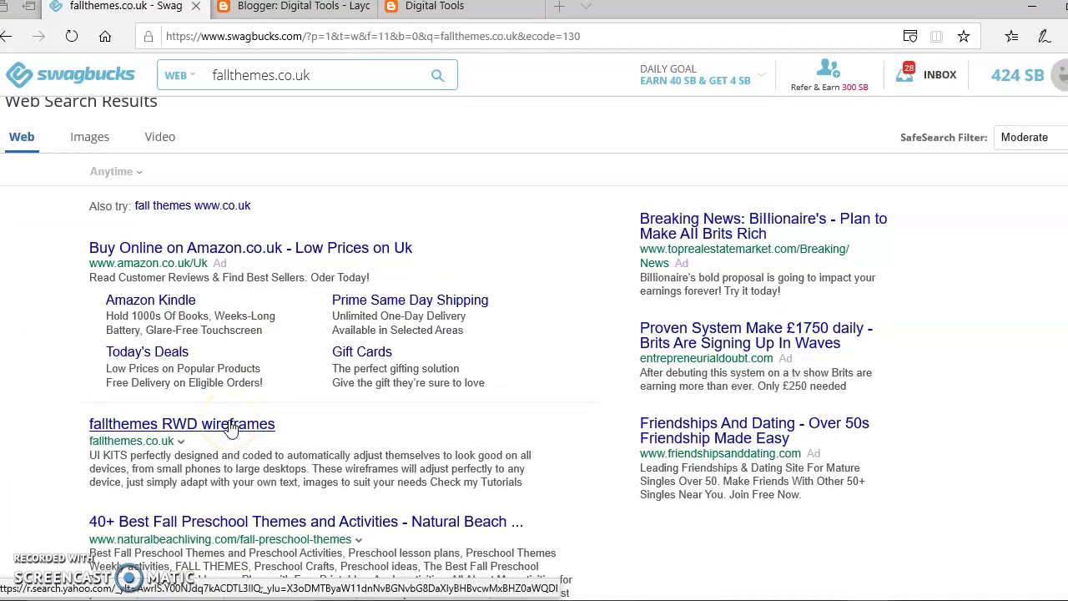
# - Open the fallthemes RWD wireframes result, browse its sponsored ad grid, then close the tab
pyautogui.click(232, 426)
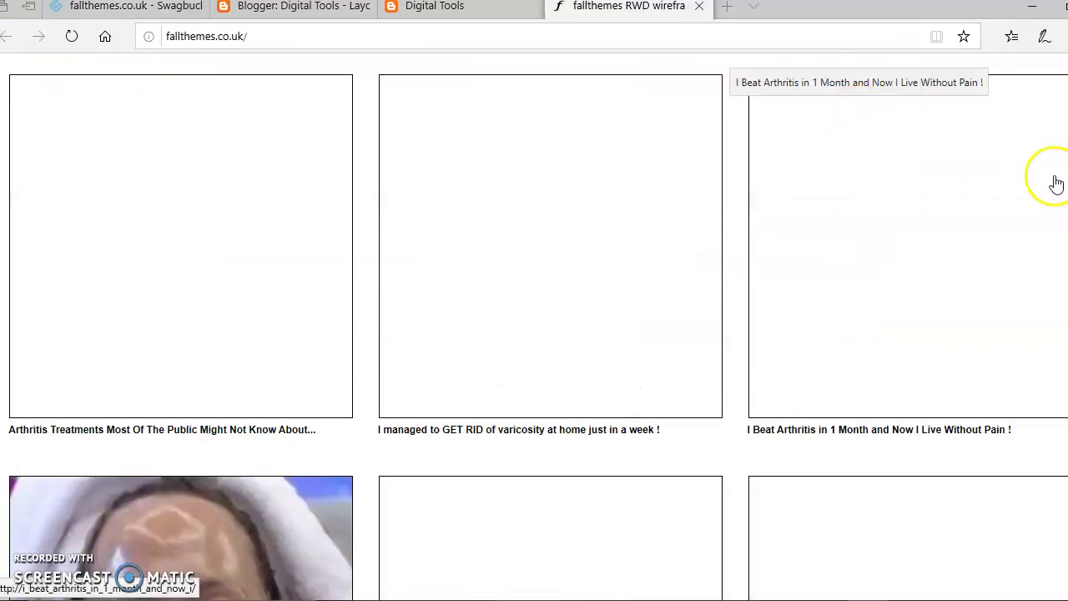
pyautogui.scroll(-5, 1057, 183)
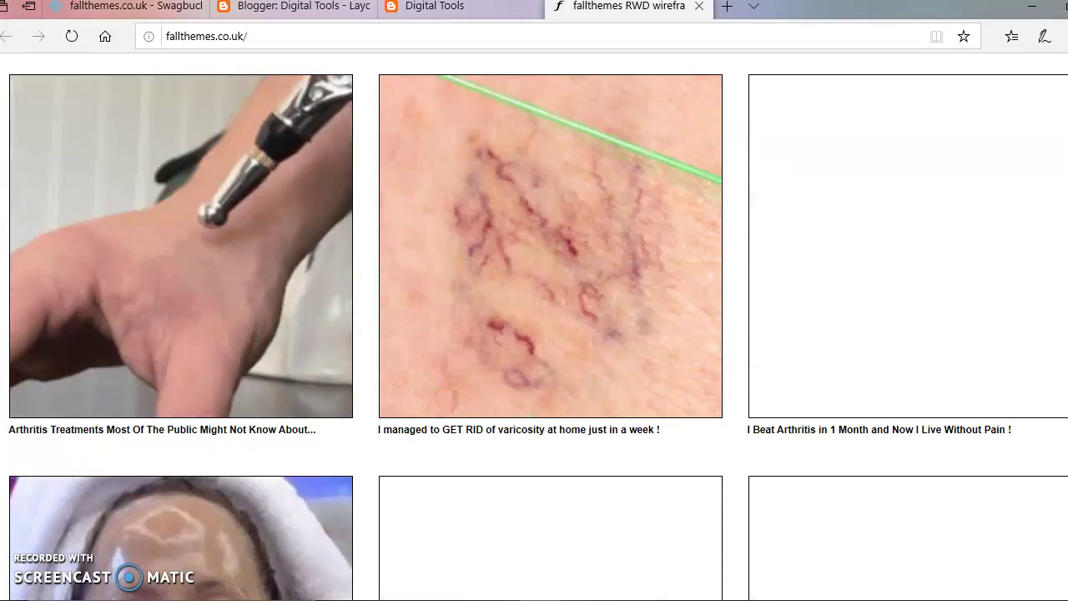
pyautogui.scroll(-5, 534, 334)
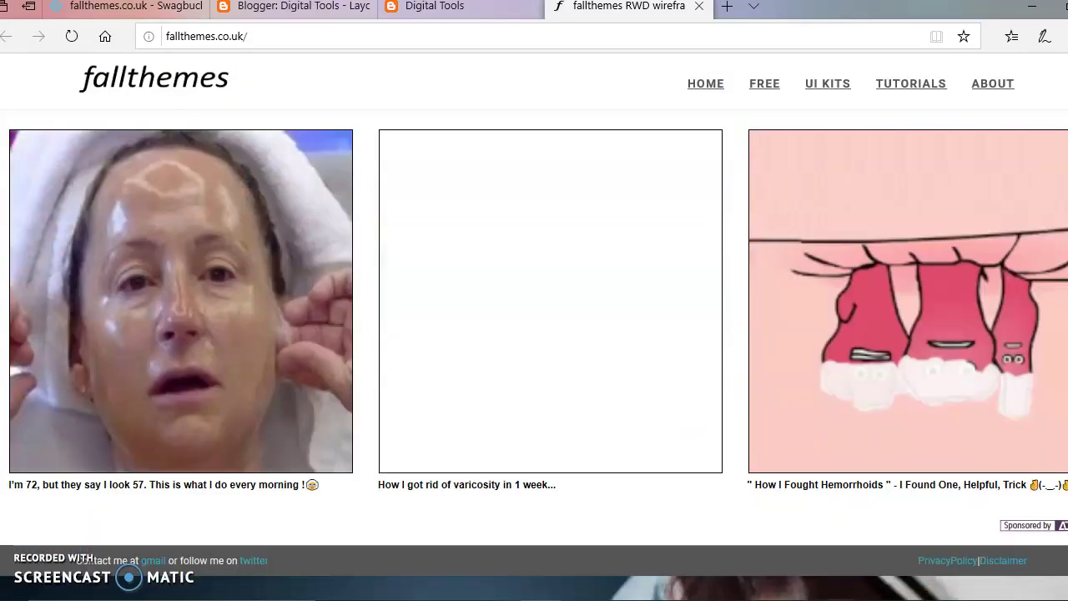
pyautogui.scroll(10, 534, 334)
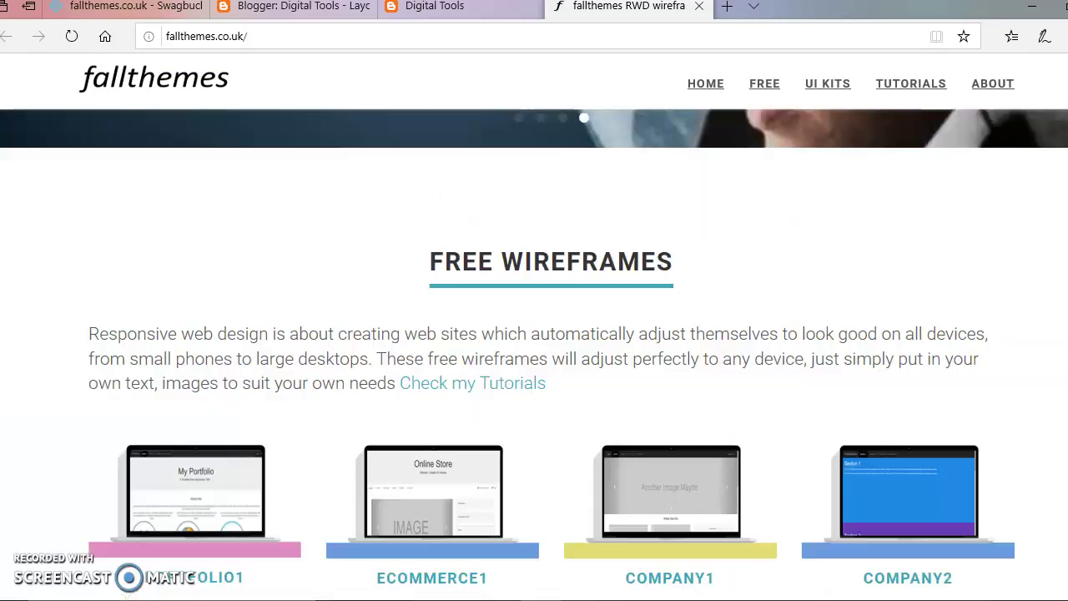
pyautogui.scroll(-6, 534, 334)
pyautogui.scroll(2, 534, 334)
pyautogui.scroll(2, 534, 333)
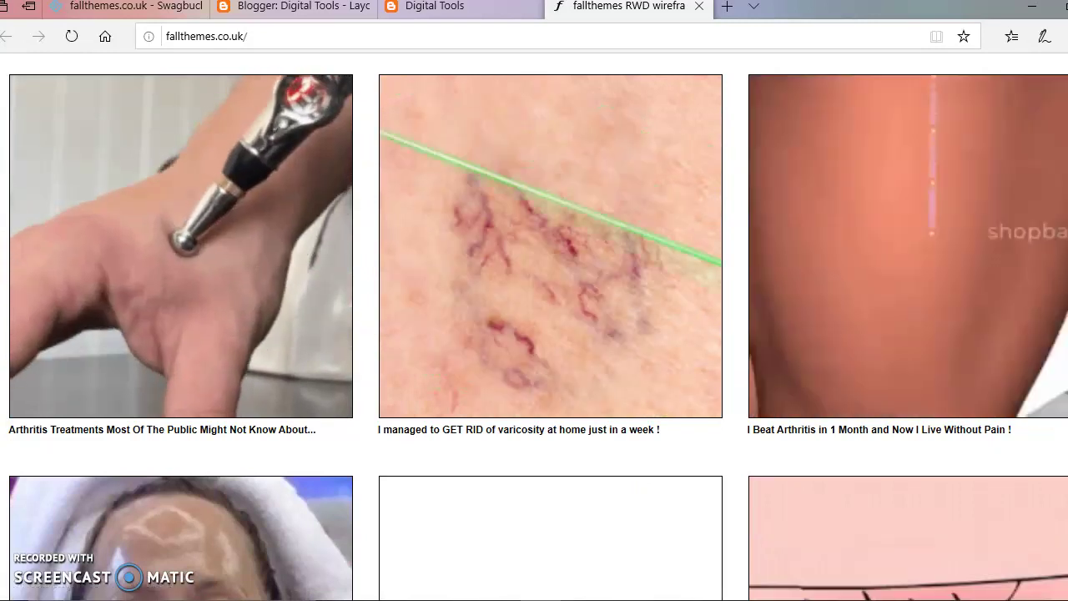
pyautogui.scroll(-6, 534, 333)
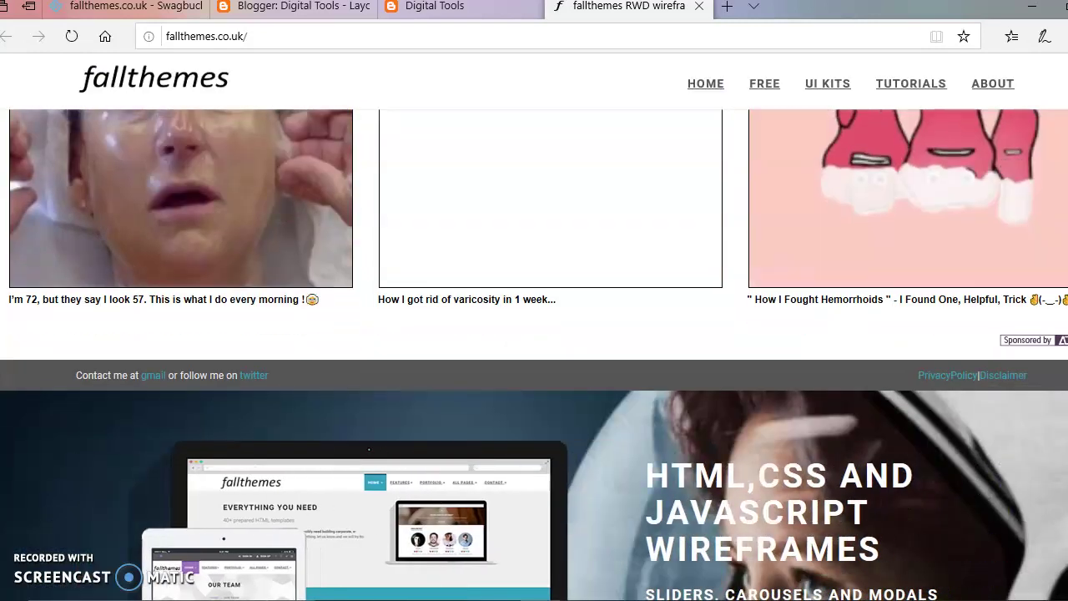
pyautogui.scroll(6, 534, 334)
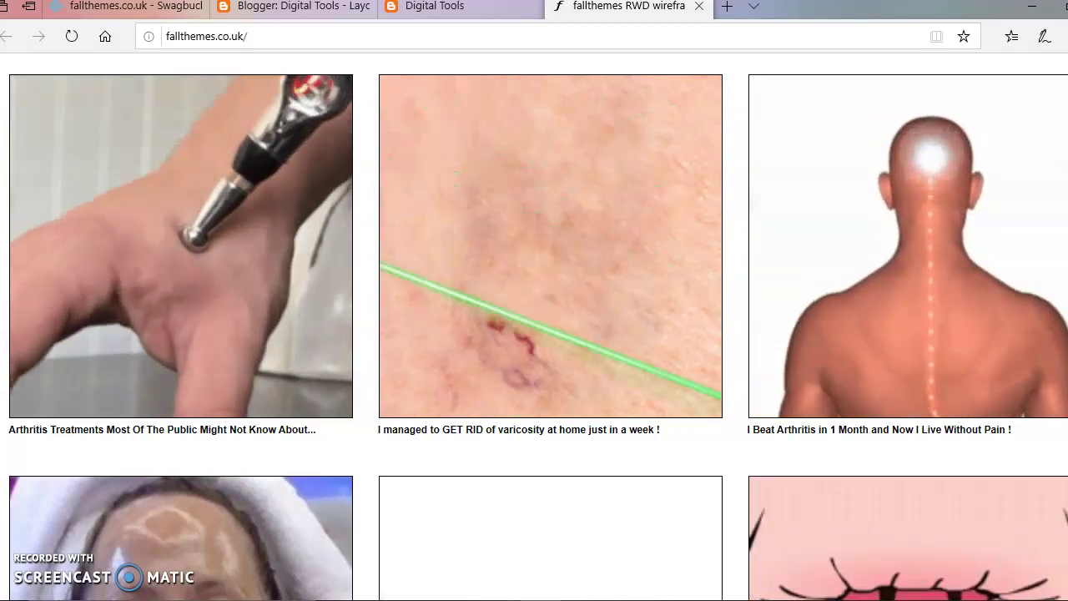
pyautogui.scroll(-6, 967, 184)
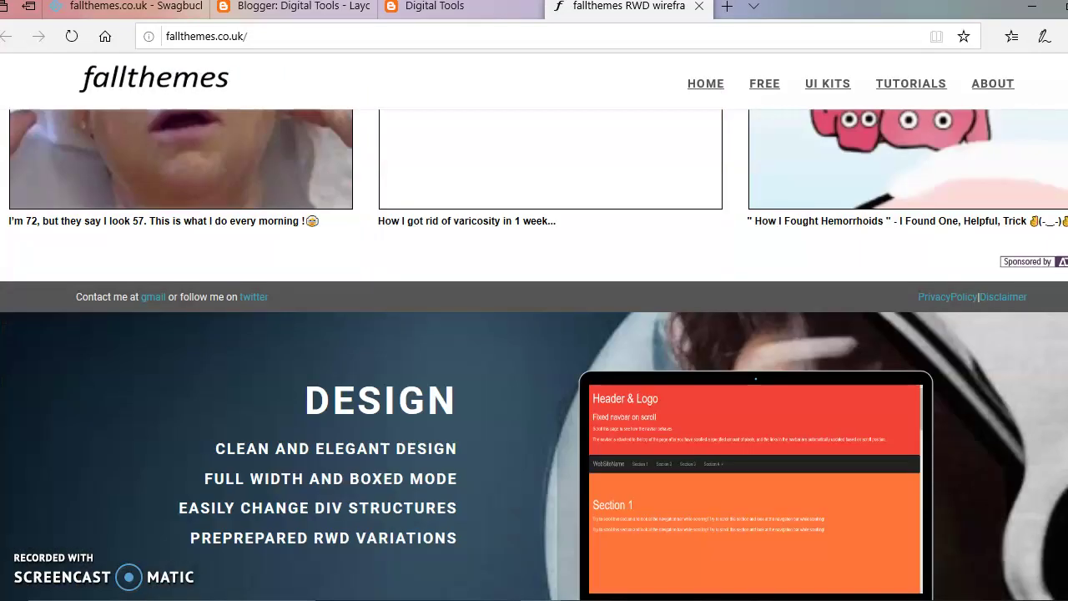
pyautogui.scroll(-3, 967, 184)
pyautogui.scroll(-5, 534, 276)
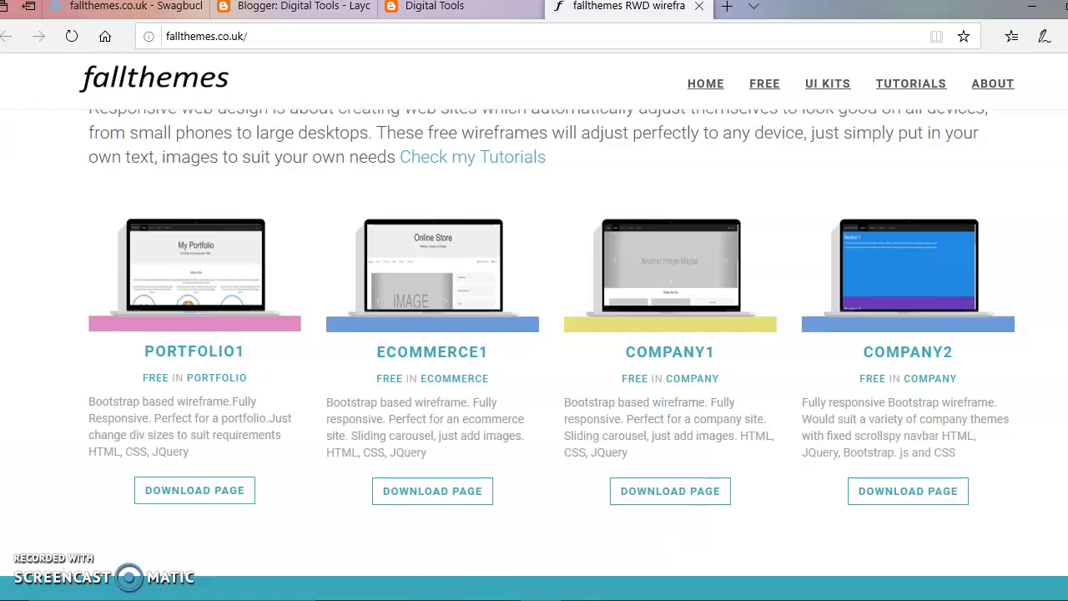
pyautogui.scroll(-4, 555, 376)
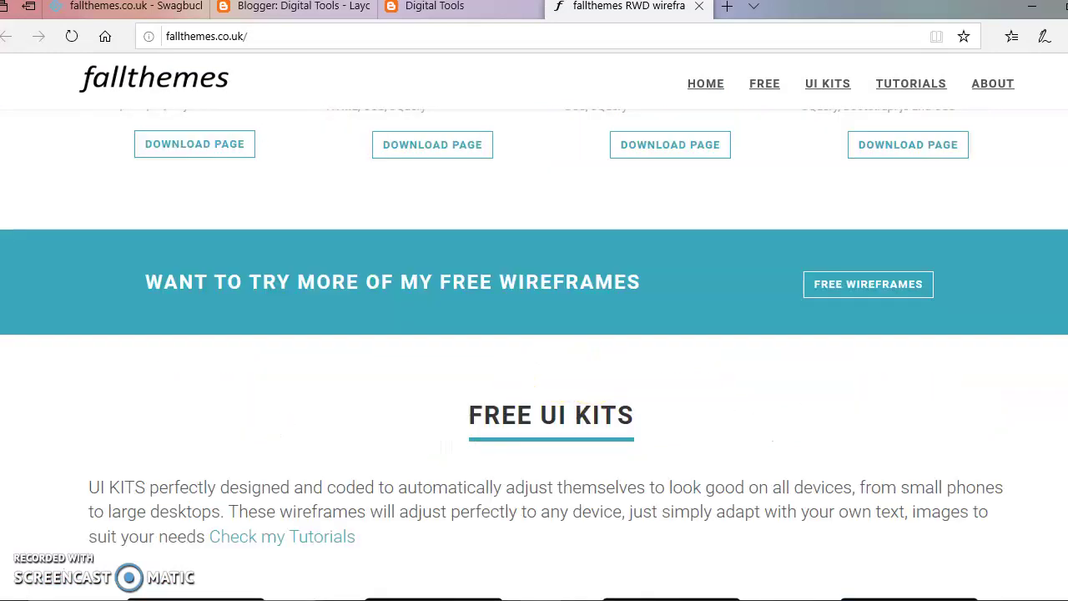
pyautogui.scroll(-5, 747, 237)
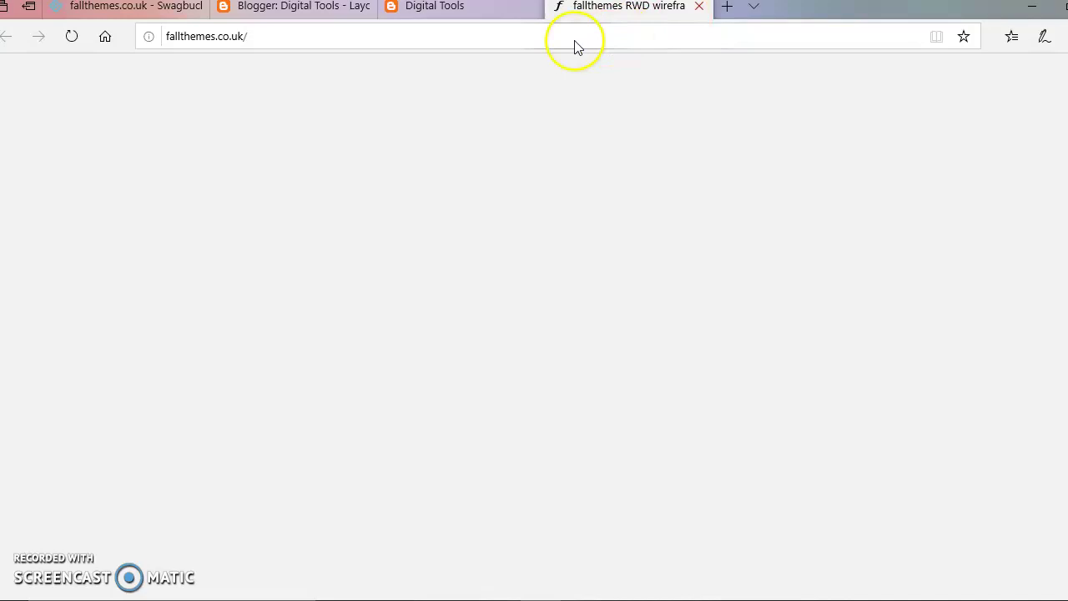
pyautogui.hotkey('ctrl', 'w')
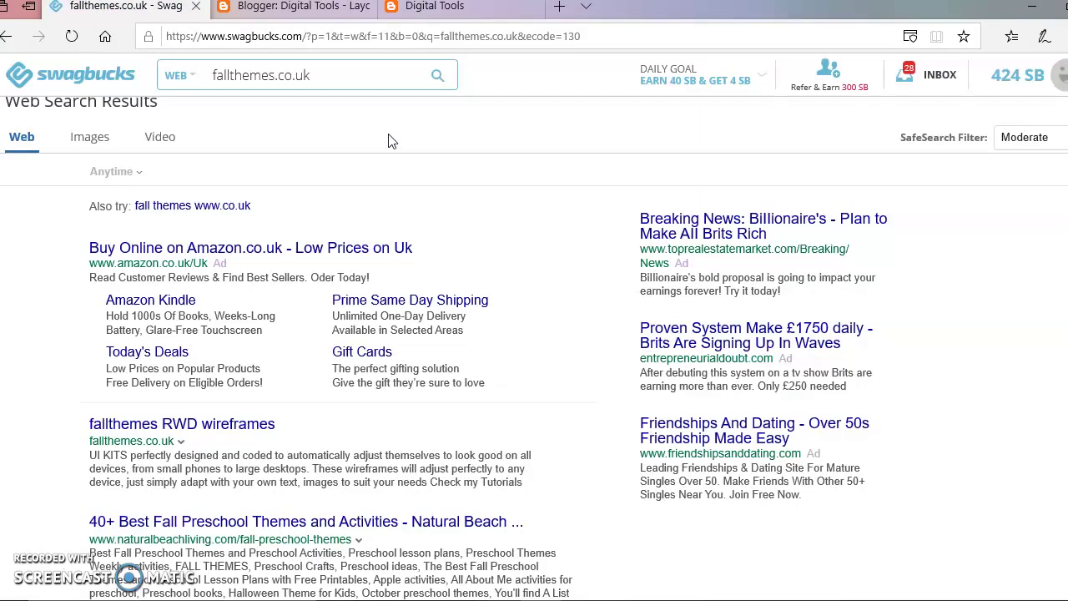
# - Search Swagbucks for 'adnow' and open an ad result, which shows 'cannot reach this page'
pyautogui.click(214, 74)
pyautogui.moveTo(214, 73); pyautogui.dragTo(309, 75)
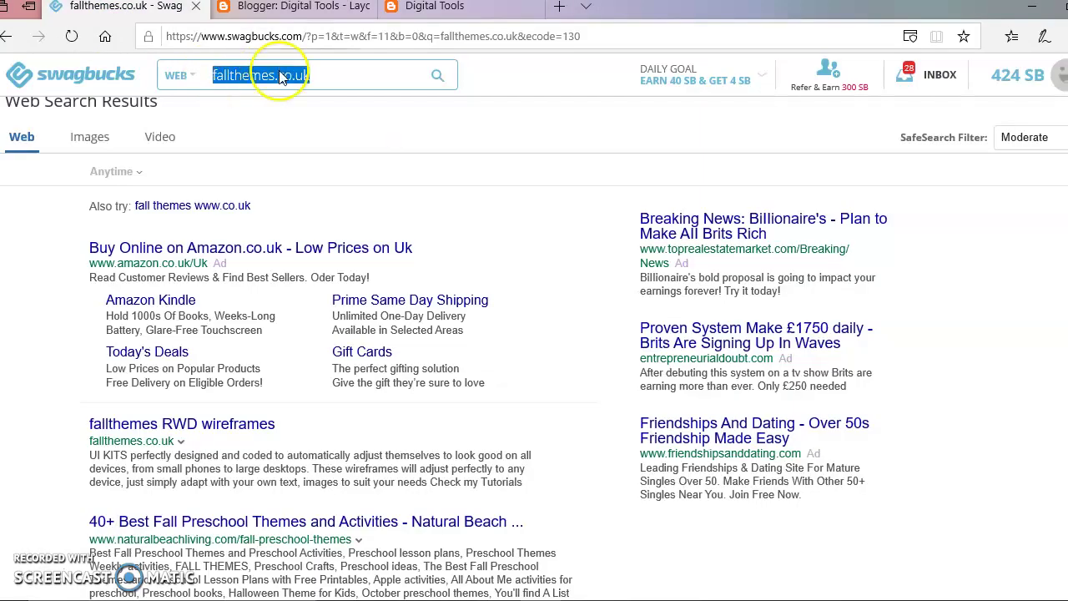
pyautogui.write('adnow')
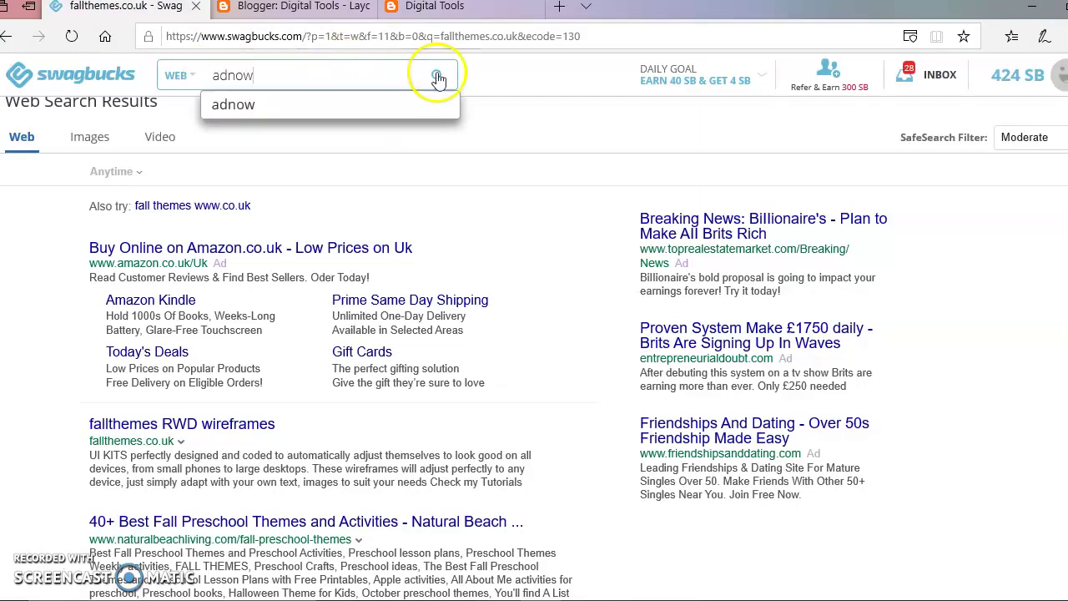
pyautogui.click(438, 73)
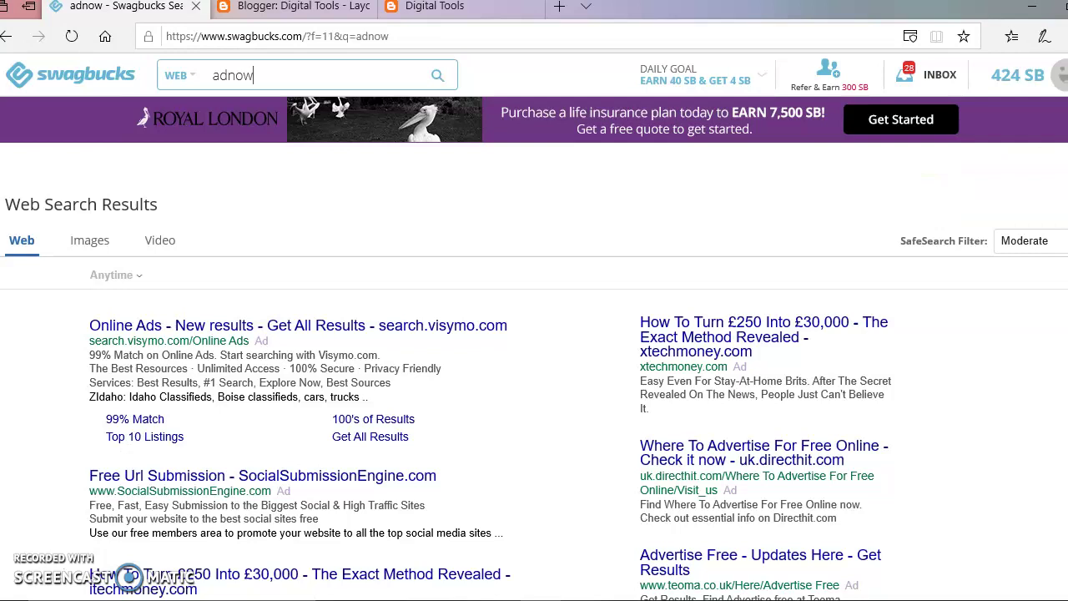
pyautogui.scroll(-5, 899, 348)
pyautogui.click(899, 348)
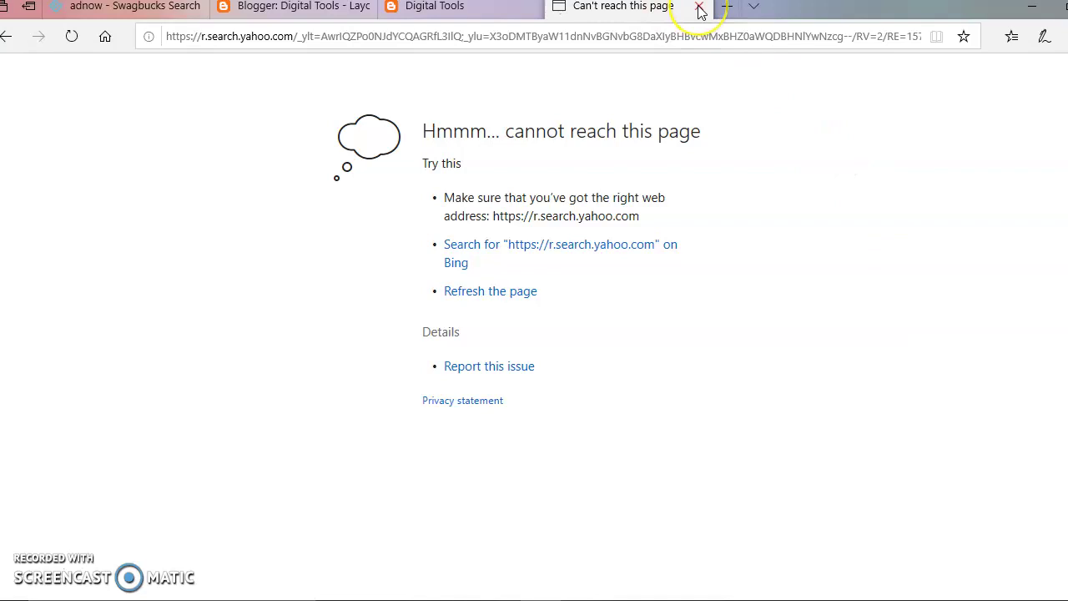
# - Go back to adnow.com and log in with the saved publisher credentials
pyautogui.click(5, 36)
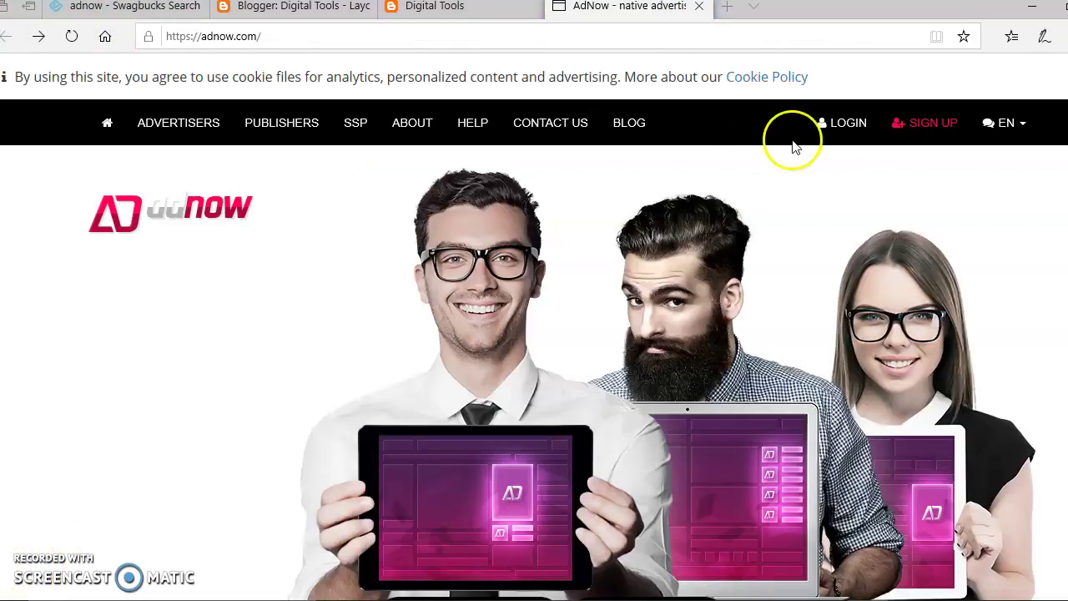
pyautogui.click(845, 125)
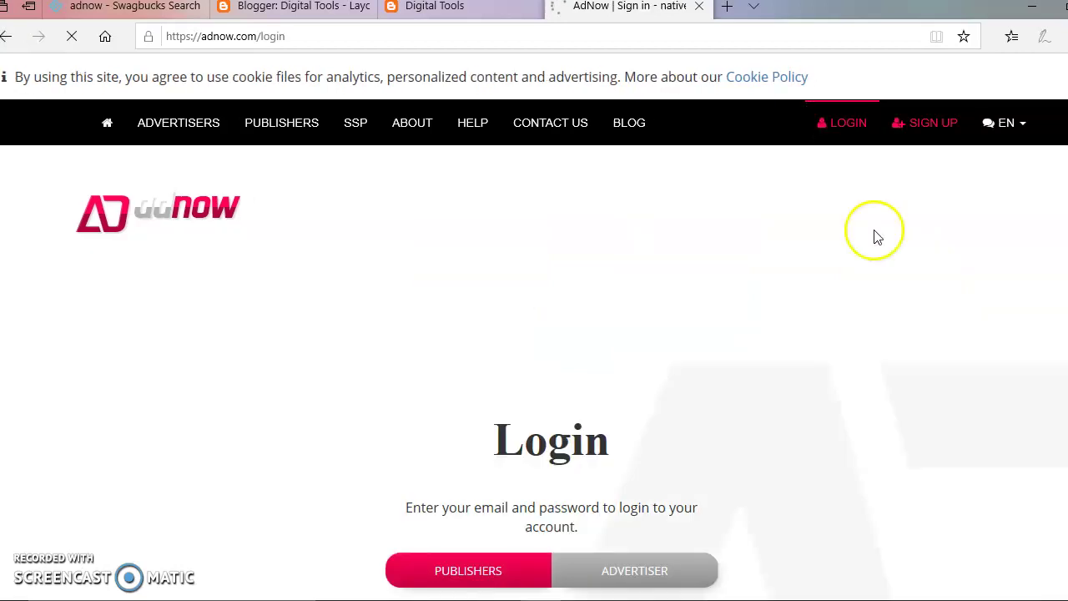
pyautogui.scroll(-3, 941, 279)
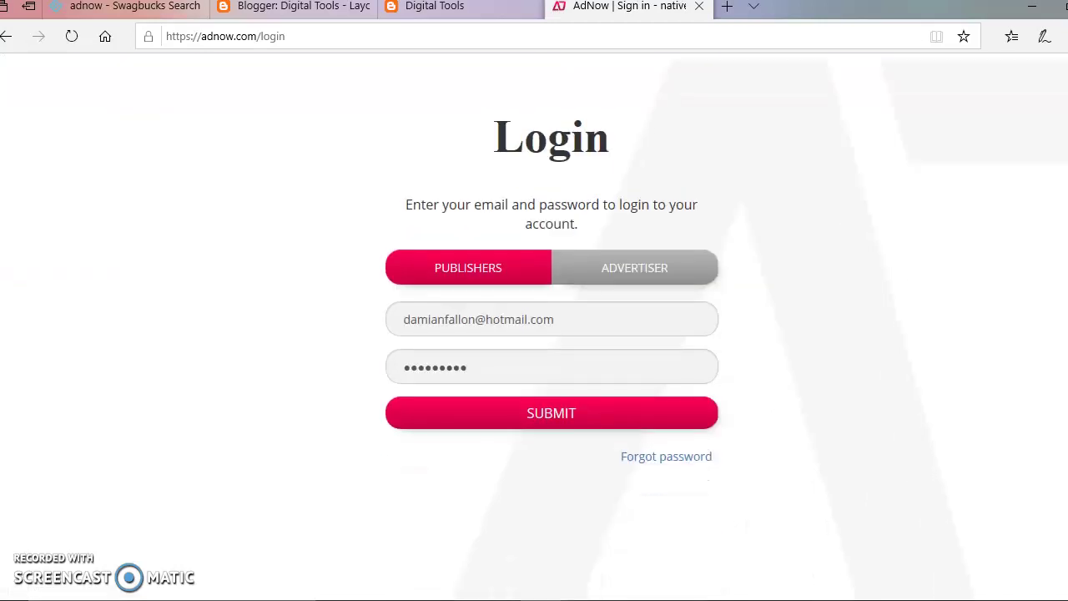
pyautogui.click(552, 414)
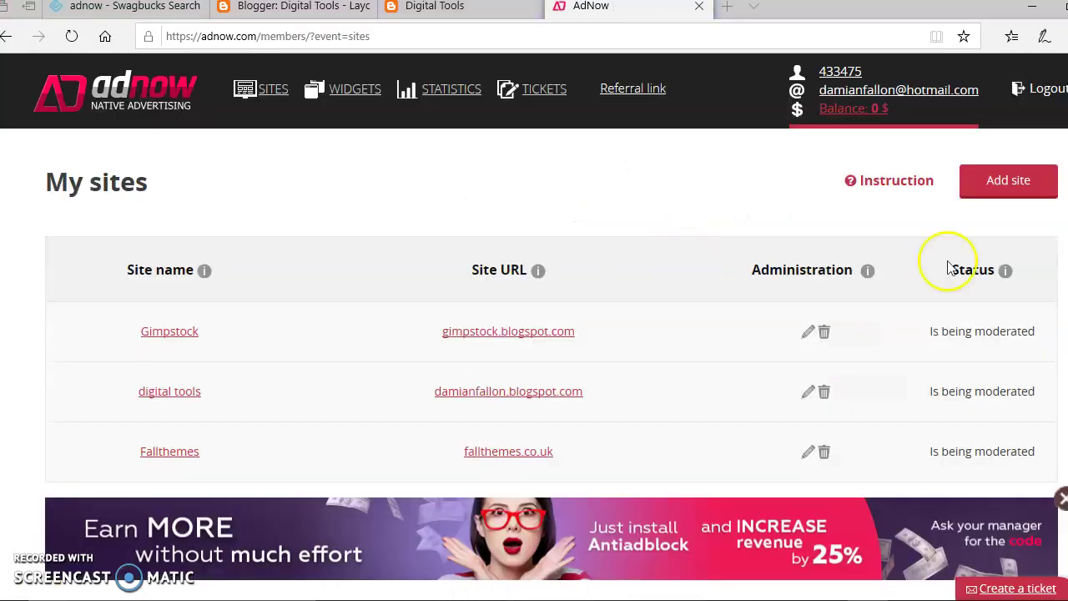
pyautogui.scroll(-1, 946, 264)
pyautogui.scroll(1, 1043, 294)
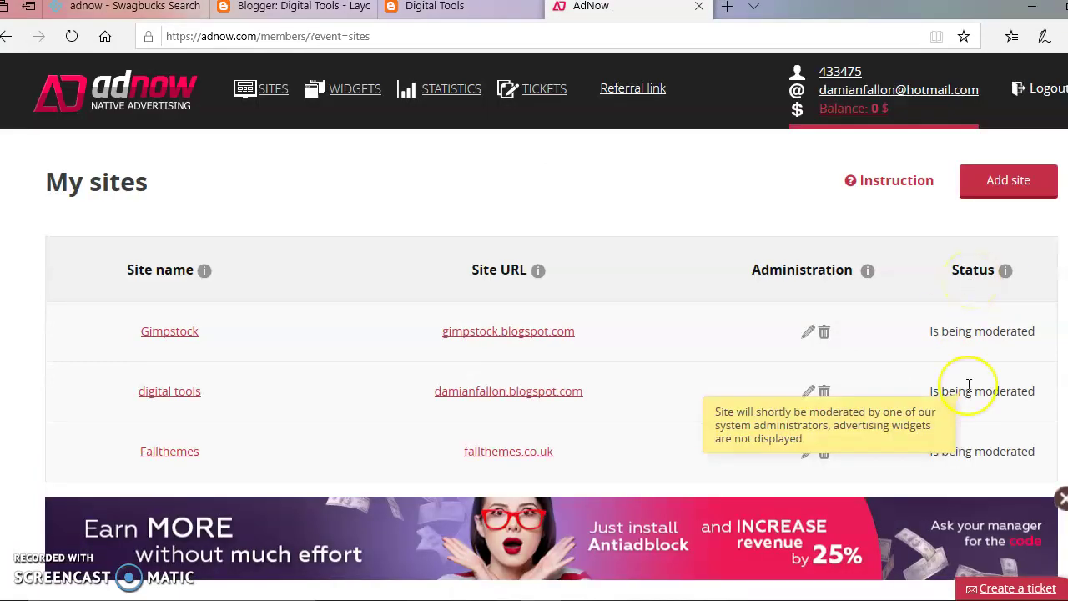
pyautogui.moveTo(972, 450)
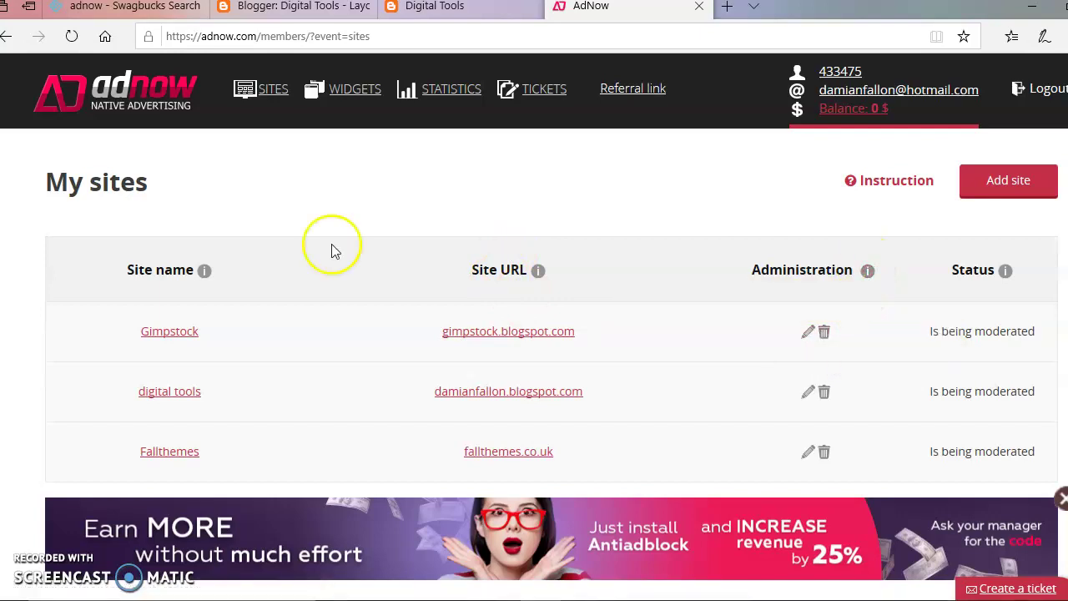
# - Open AdNow Statistics for 16.11.19–18.11.19 and review the chart and daily table of views, clicks and income
pyautogui.click(447, 97)
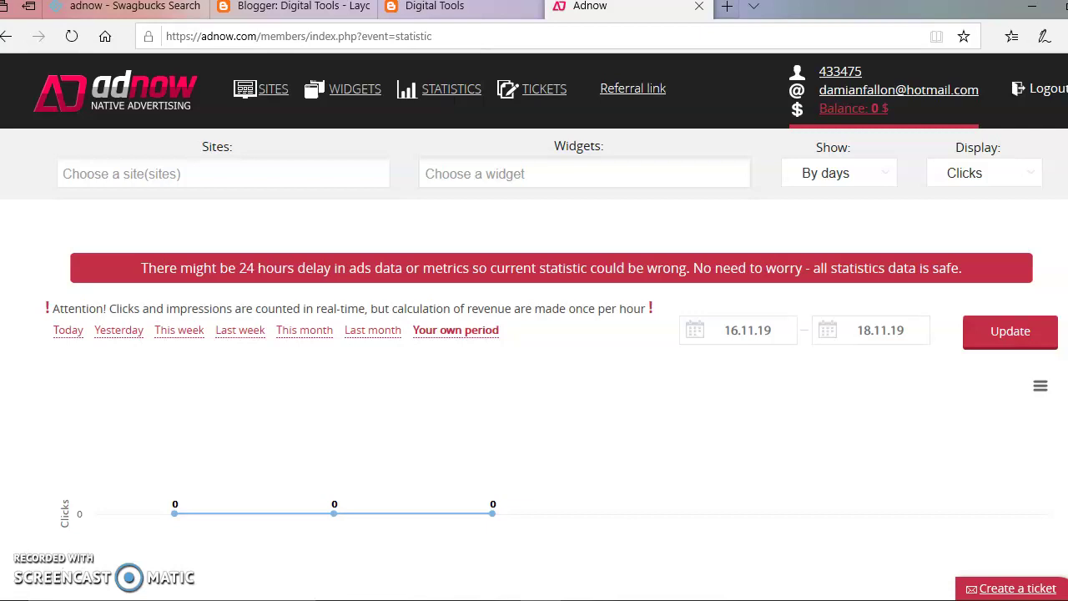
pyautogui.scroll(-5, 534, 334)
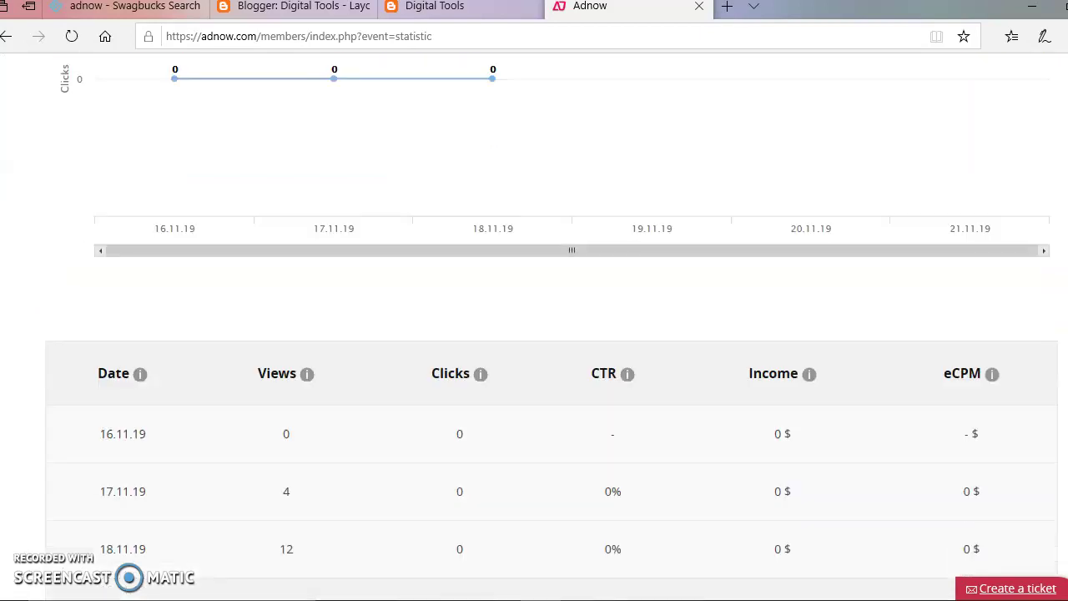
pyautogui.scroll(-1, 534, 333)
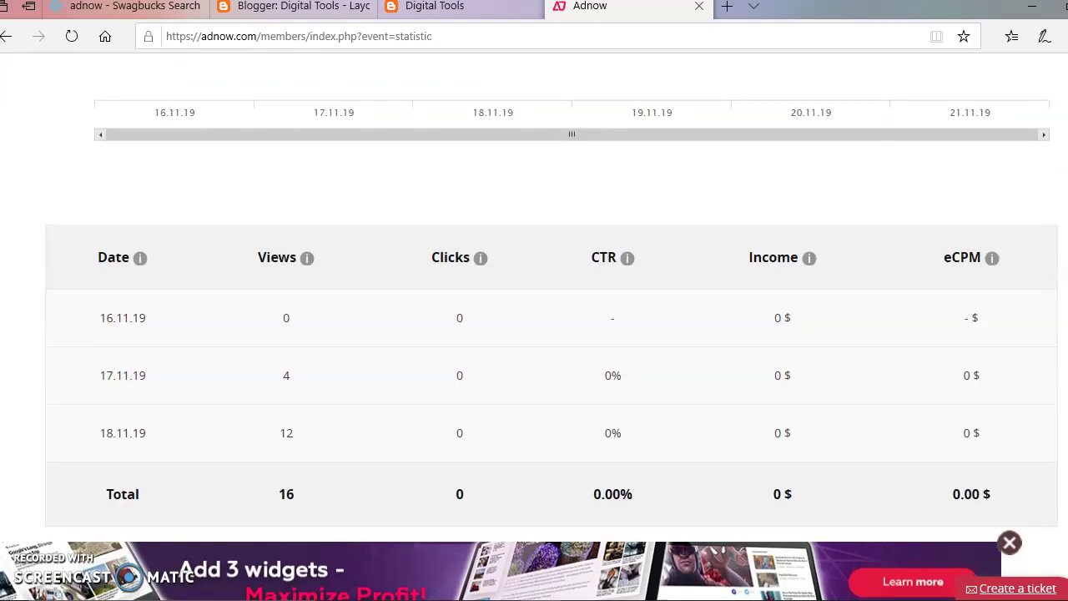
pyautogui.scroll(-1, 440, 288)
pyautogui.scroll(3, 440, 288)
pyautogui.scroll(-3, 440, 288)
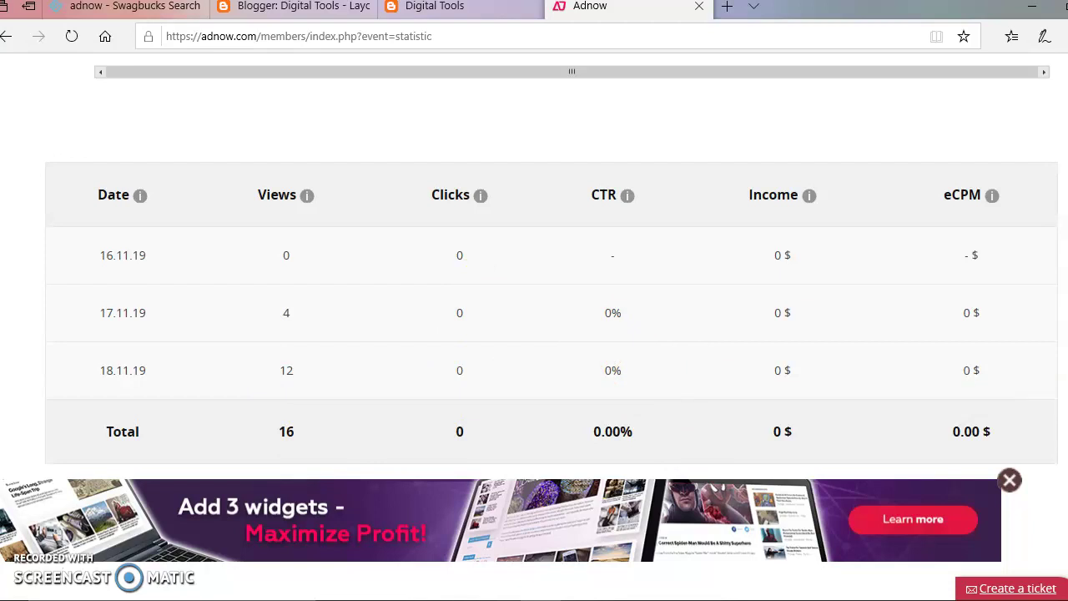
pyautogui.scroll(-2, 630, 367)
pyautogui.scroll(4, 630, 367)
pyautogui.scroll(-3, 534, 367)
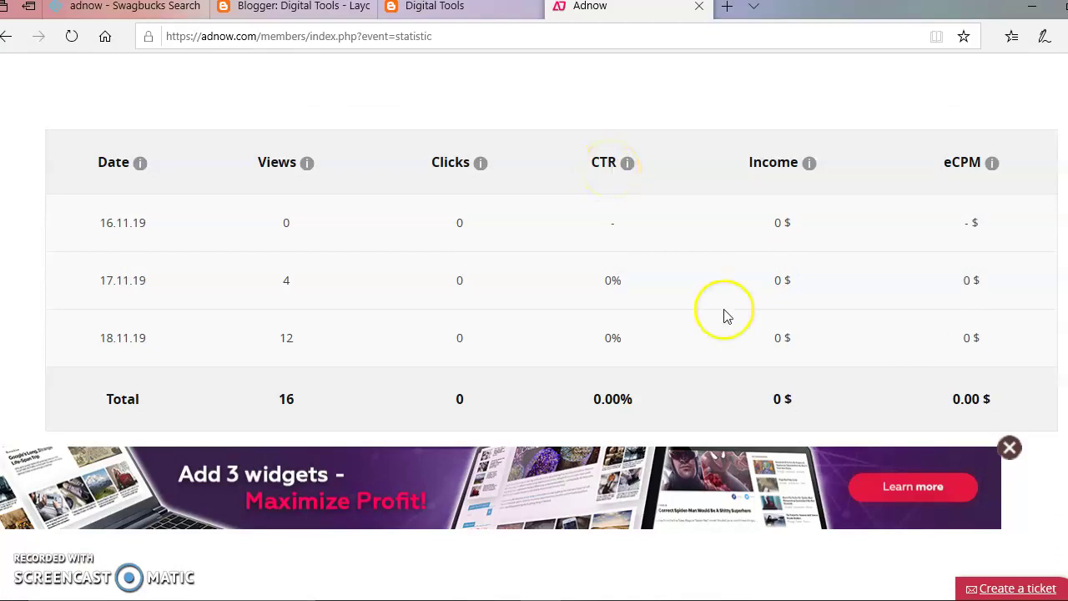
pyautogui.click(699, 301)
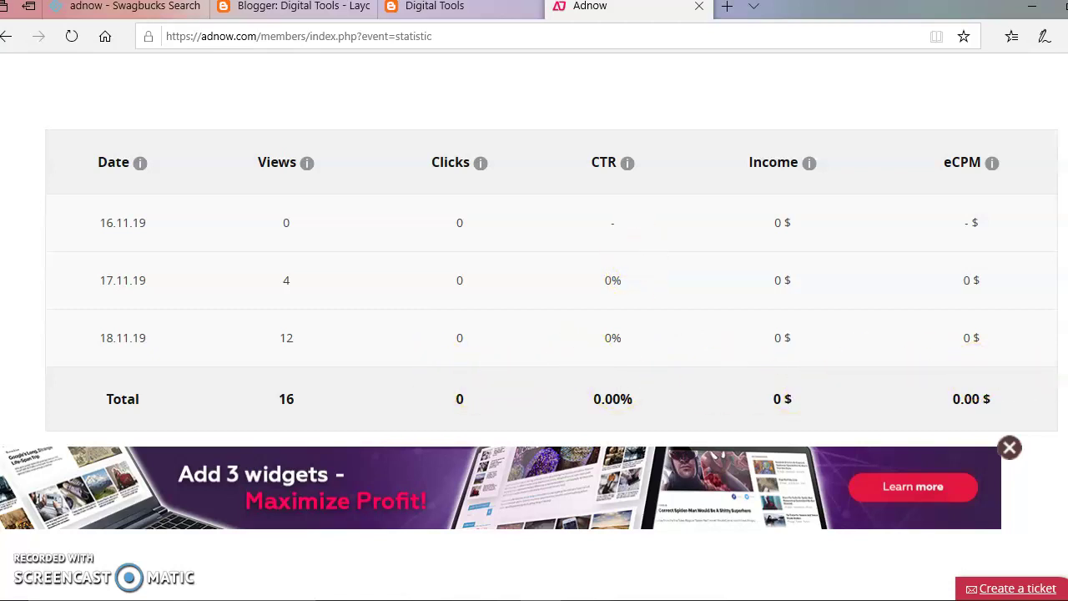
pyautogui.scroll(6, 534, 317)
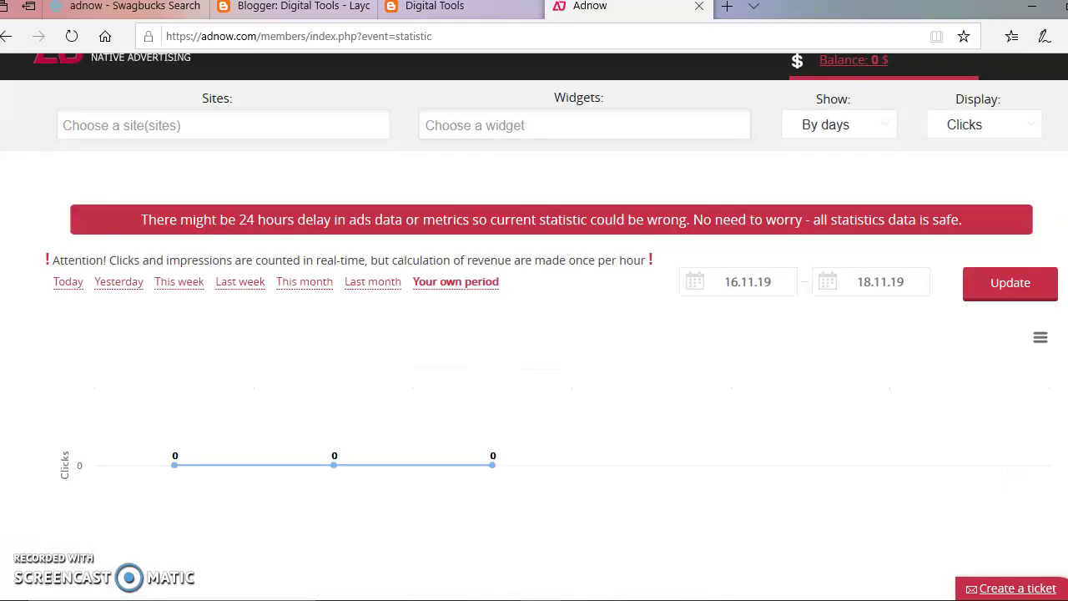
pyautogui.scroll(1, 534, 290)
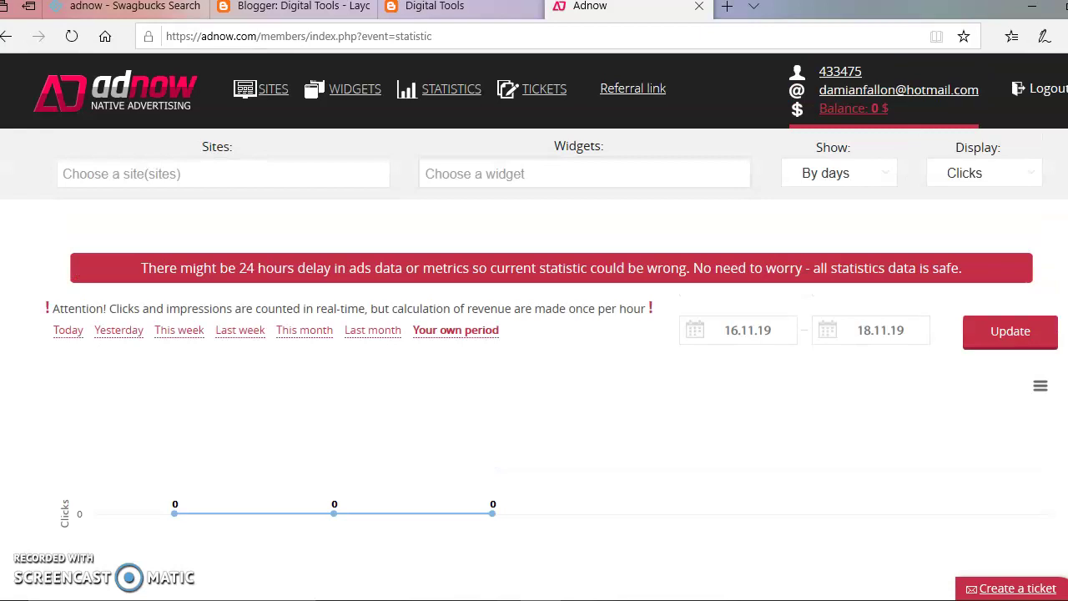
# - Back on AdNow's My sites list, show the tooltip for Gimpstock's 'Is being moderated' status
pyautogui.click(273, 91)
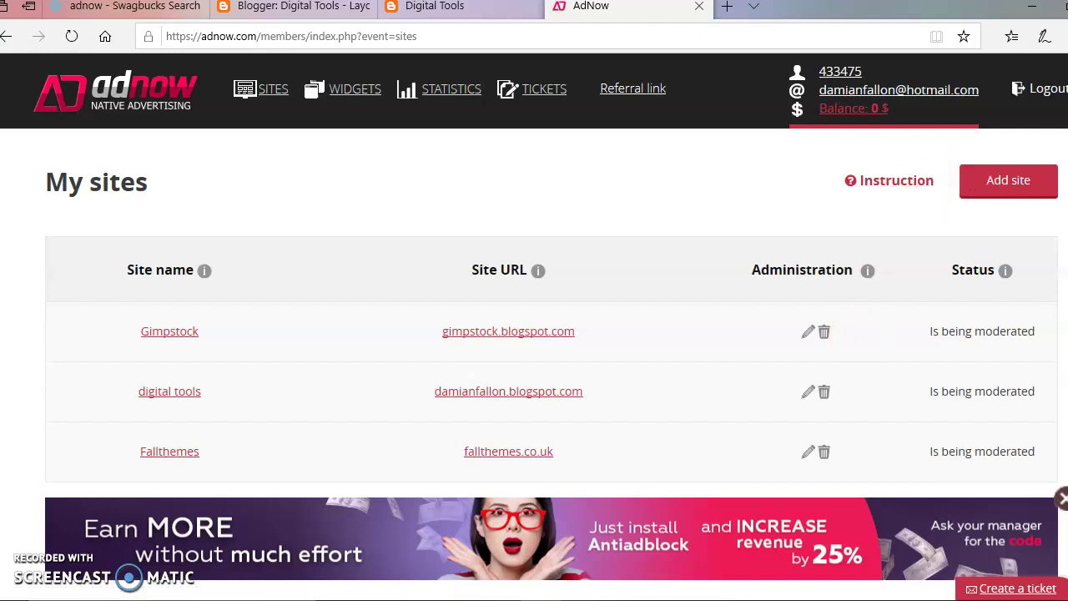
pyautogui.scroll(-1, 534, 334)
pyautogui.scroll(-3, 534, 333)
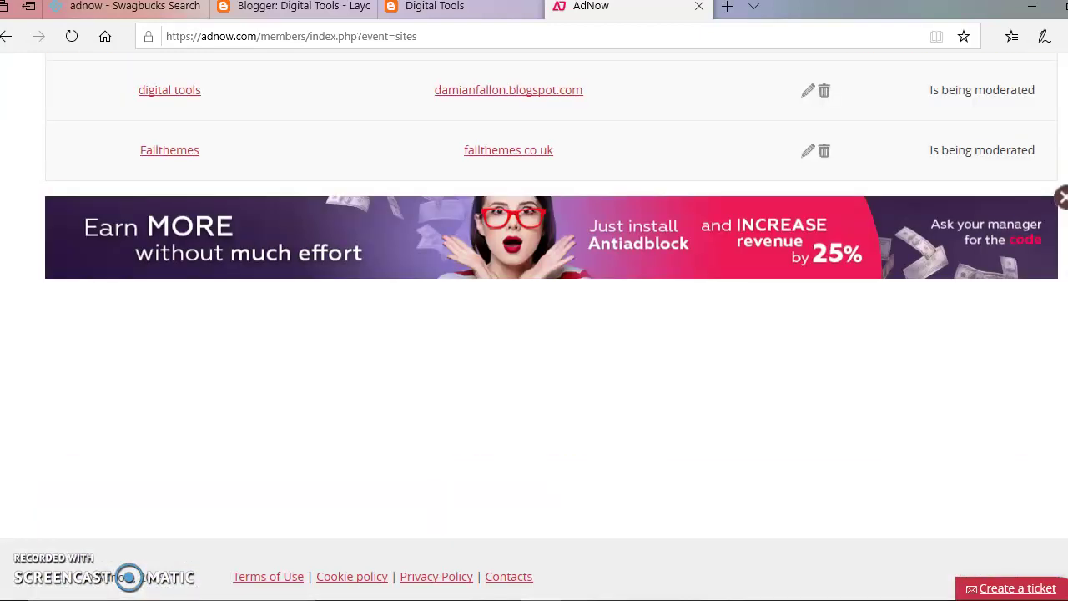
pyautogui.scroll(4, 534, 333)
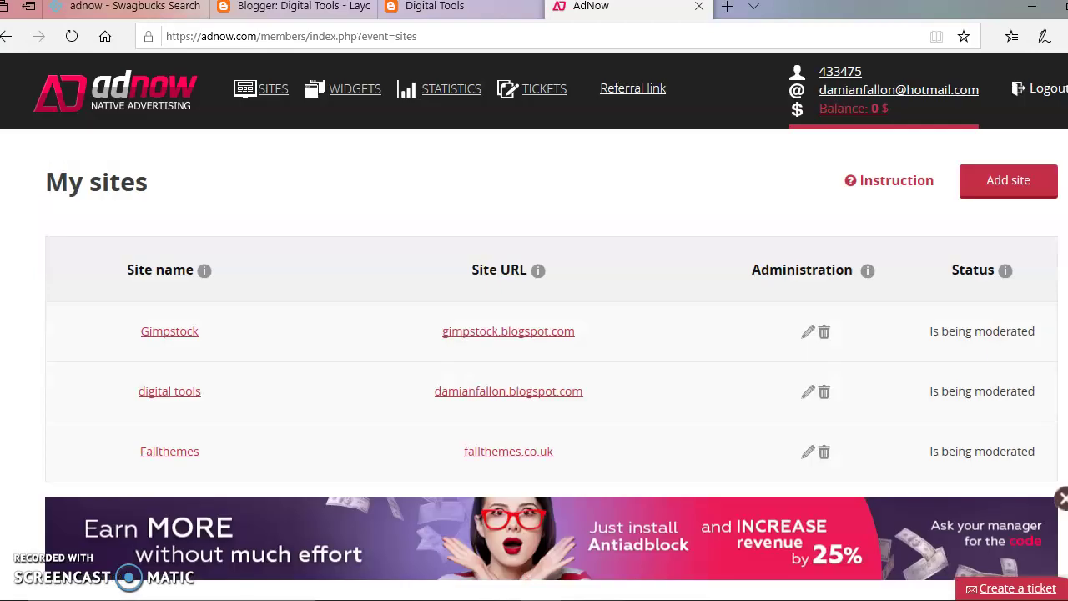
pyautogui.click(1009, 328)
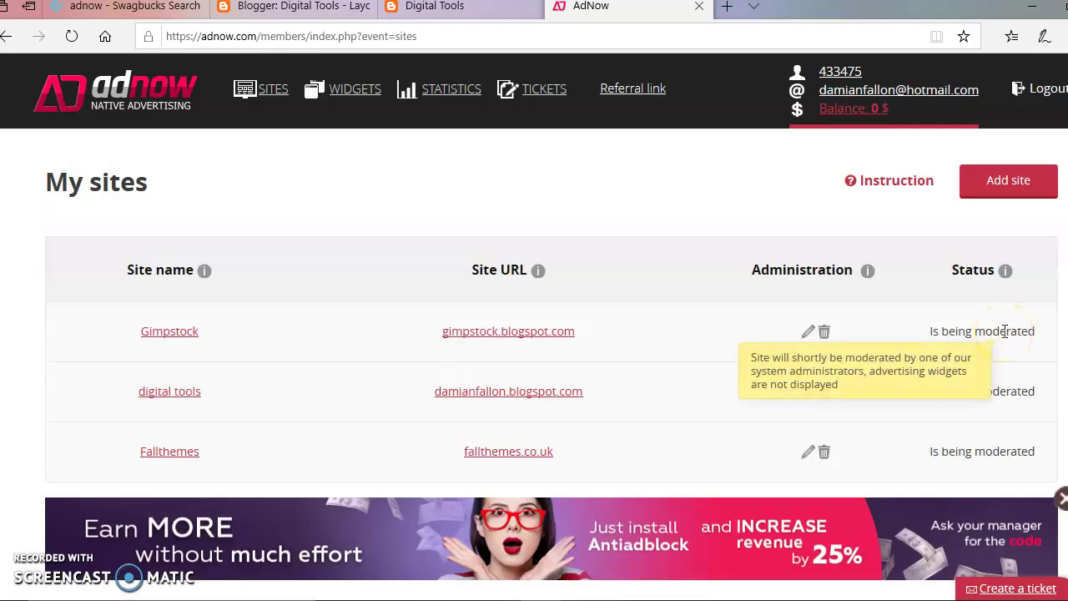